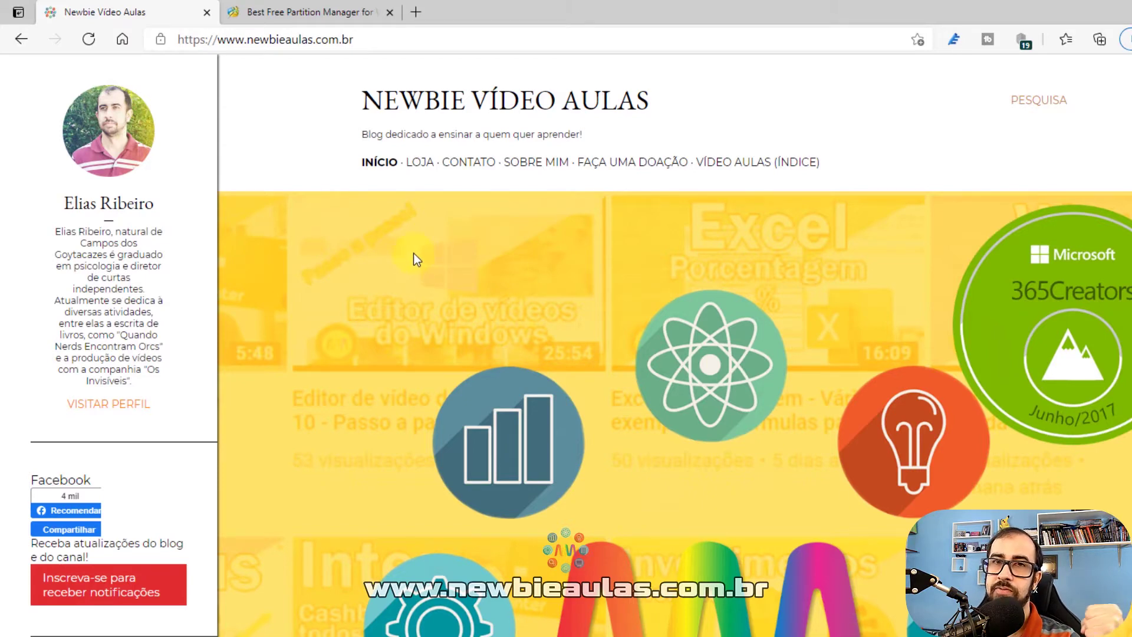
Download the MiniTool Partition Wizard Free 12.3 installer from its product page, saving pw1203-free-online.exe to the Área de Trabalho folder.
left_click(287, 8)
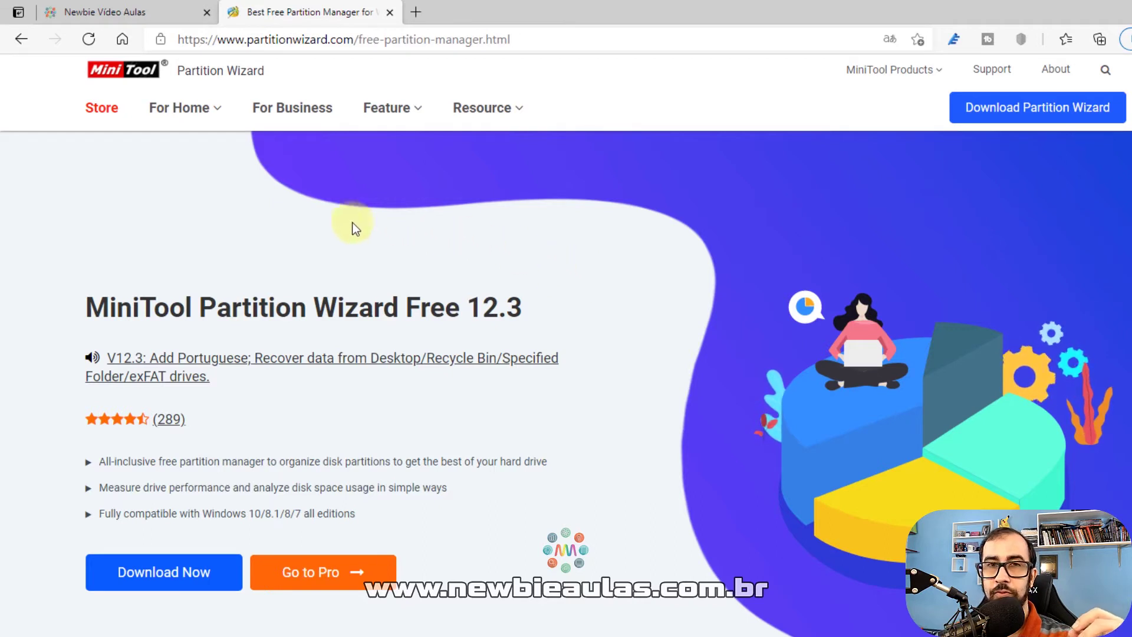
double_click(415, 308)
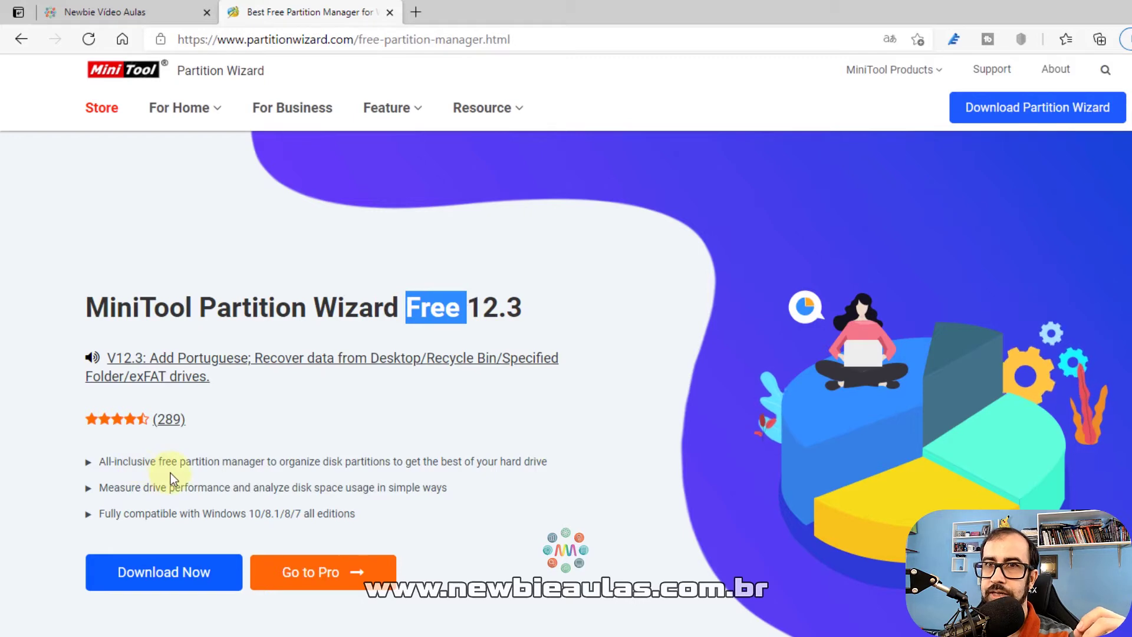
left_click(444, 231)
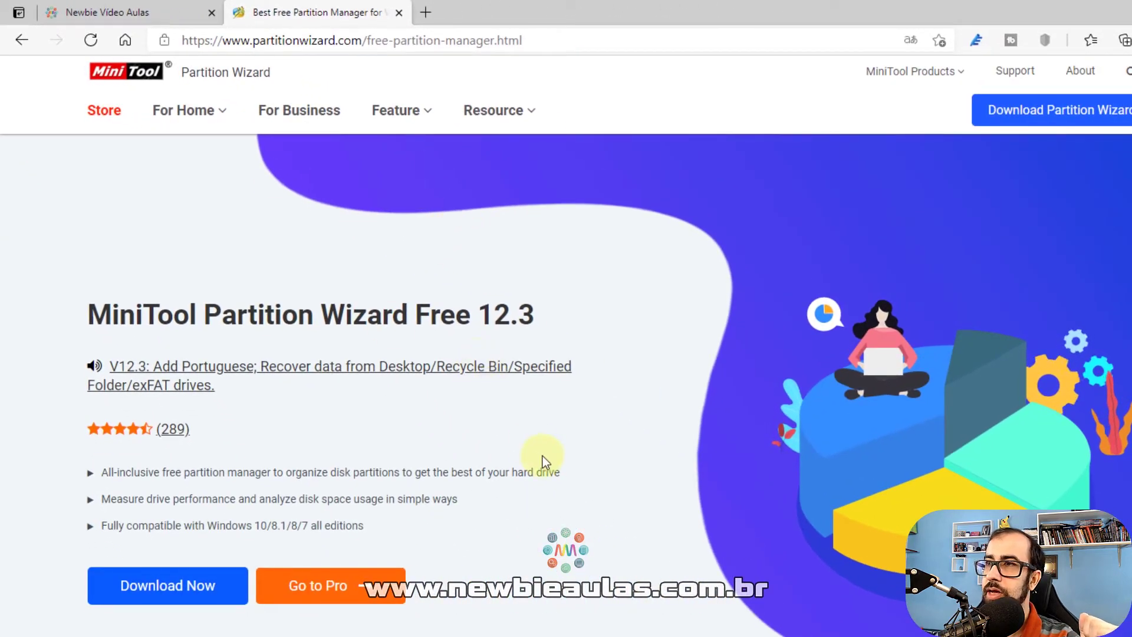
scroll(542, 455, "down", 1)
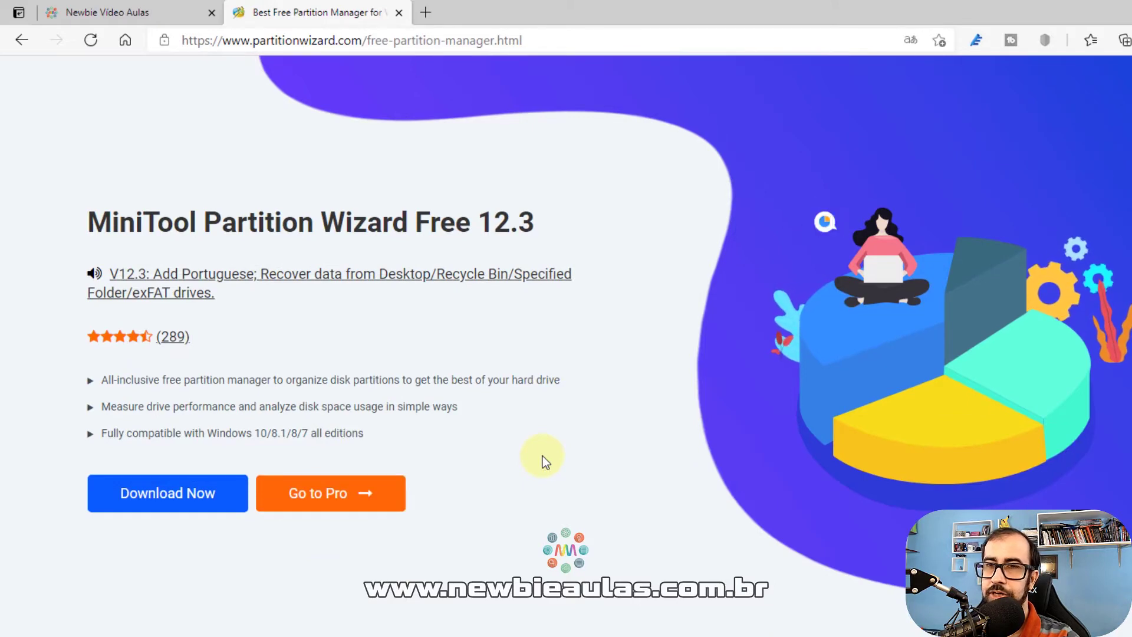
left_click(161, 510)
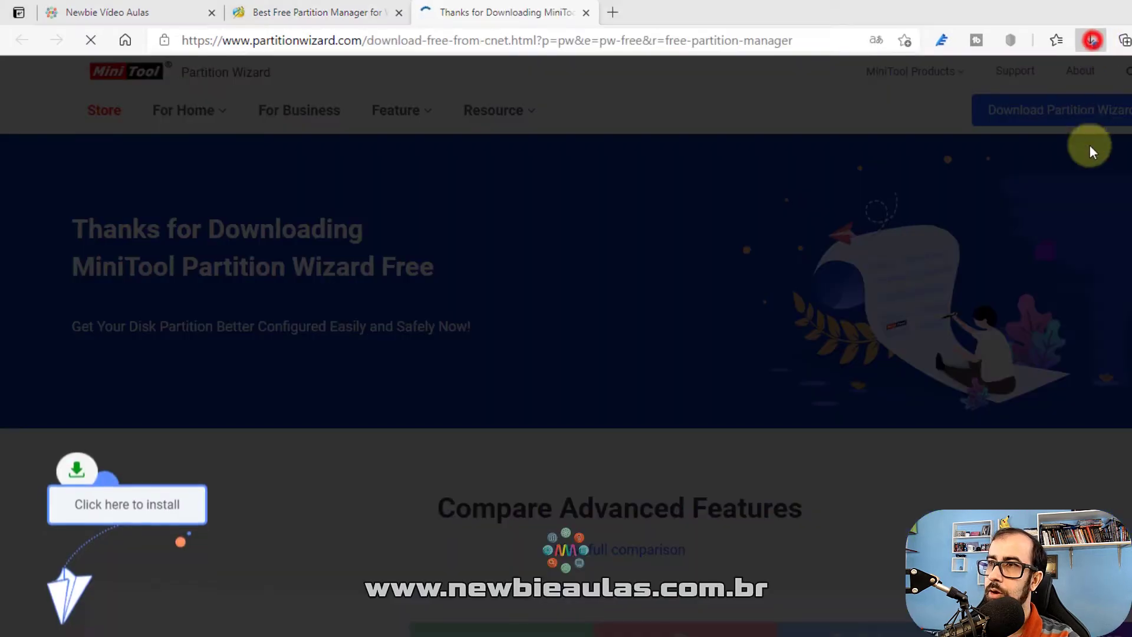
left_click(995, 125)
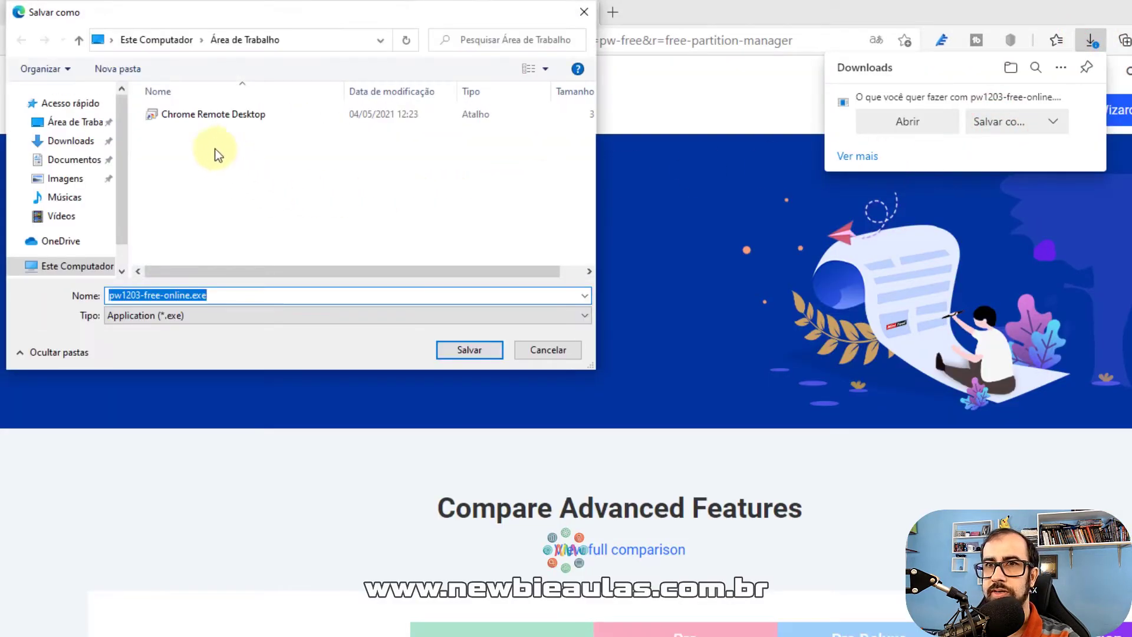
left_click(459, 354)
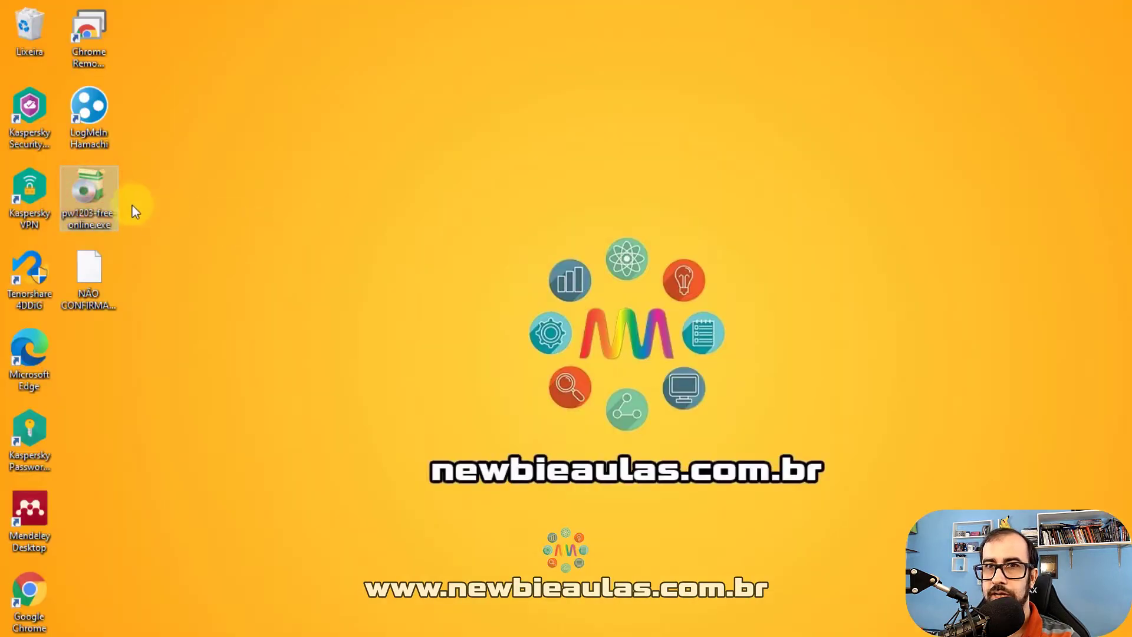
Run the downloaded pw1203-free-online.exe, allow it to make changes, and accept Português (Portugal) as the setup language.
double_click(98, 196)
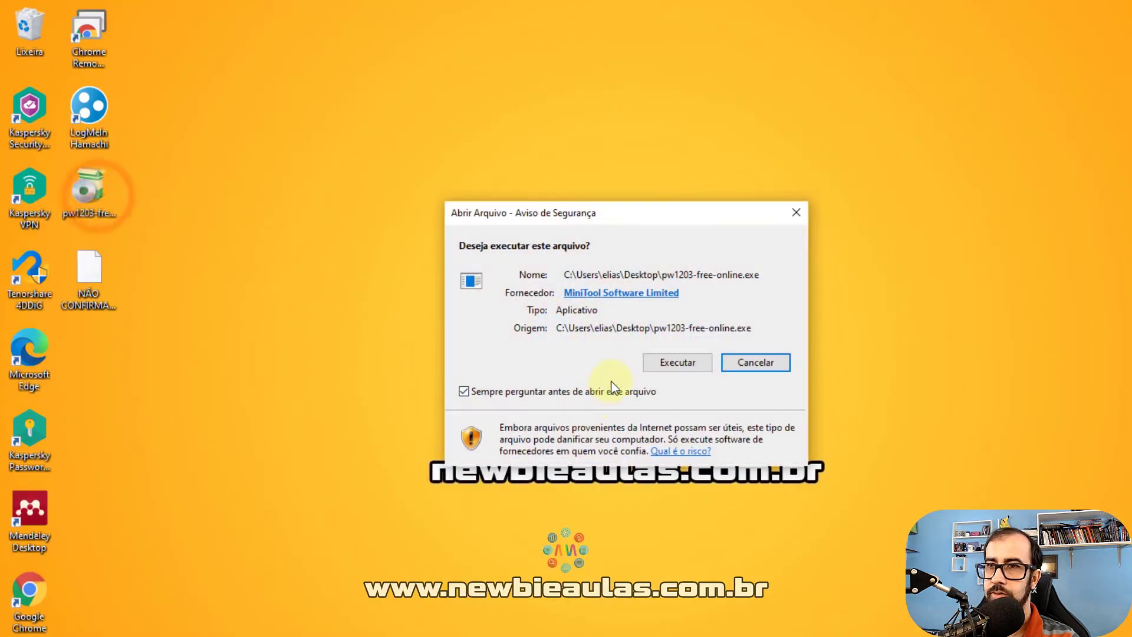
left_click(667, 364)
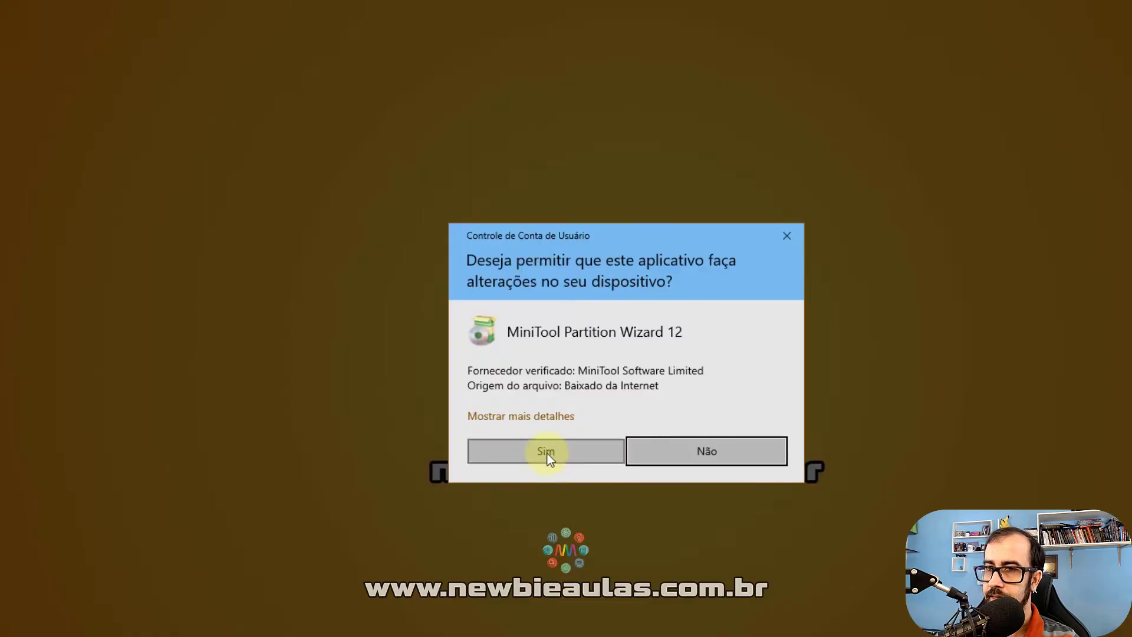
left_click(545, 452)
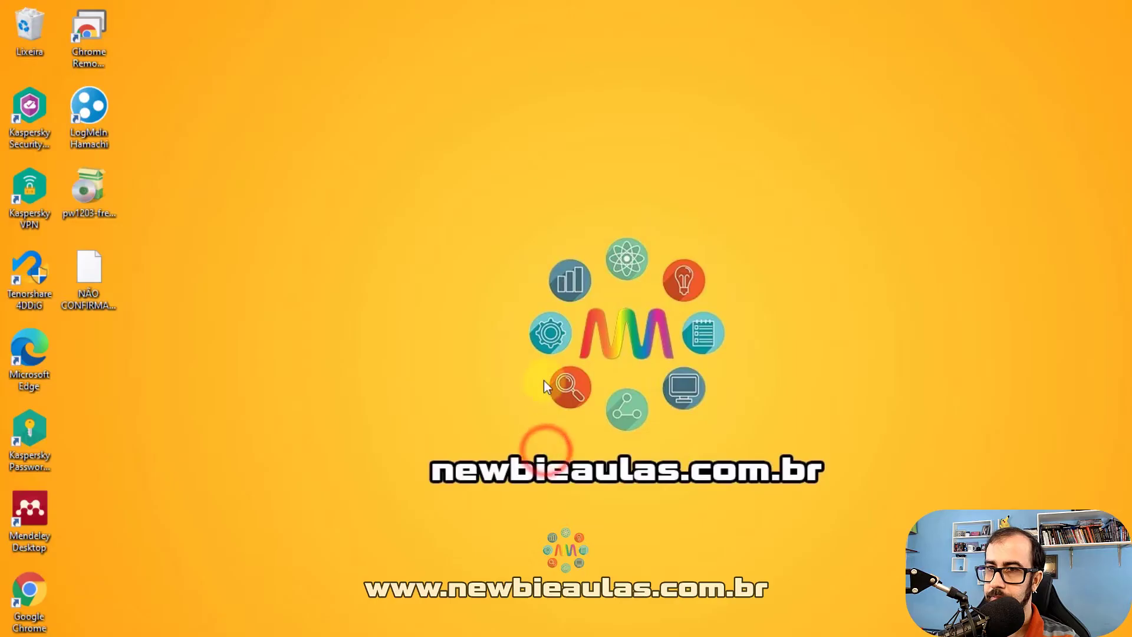
left_click(627, 353)
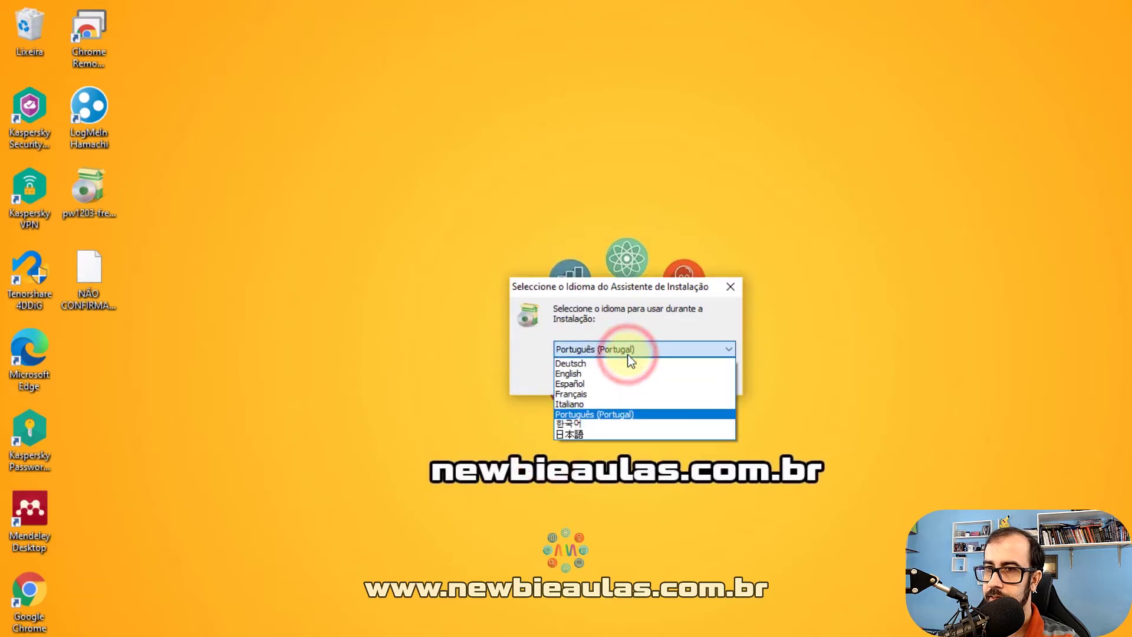
left_click(639, 319)
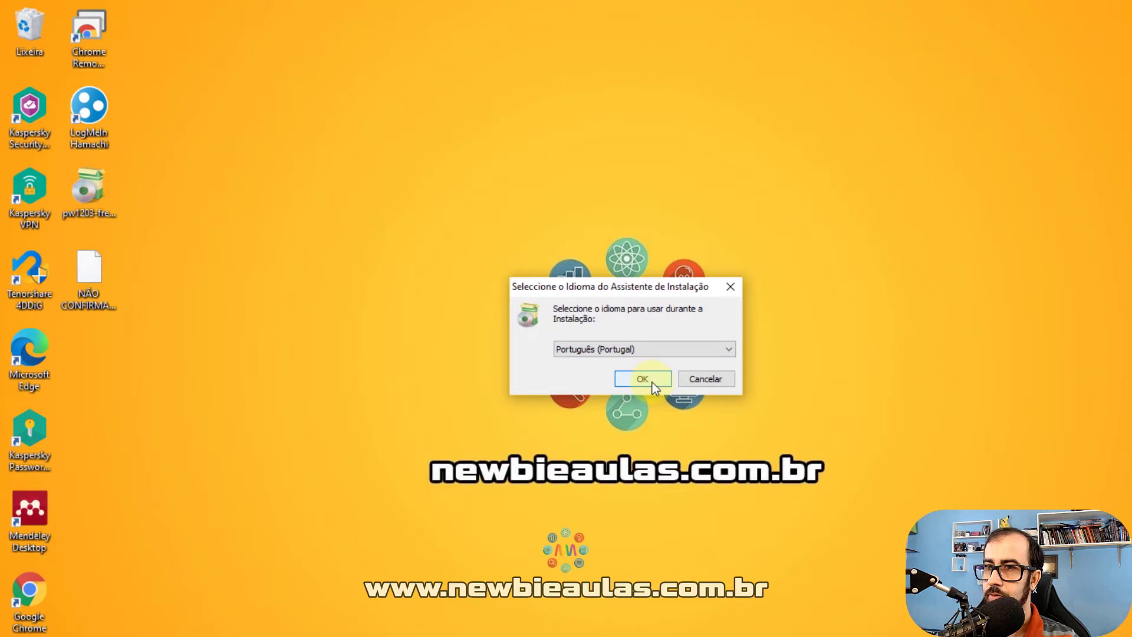
left_click(642, 379)
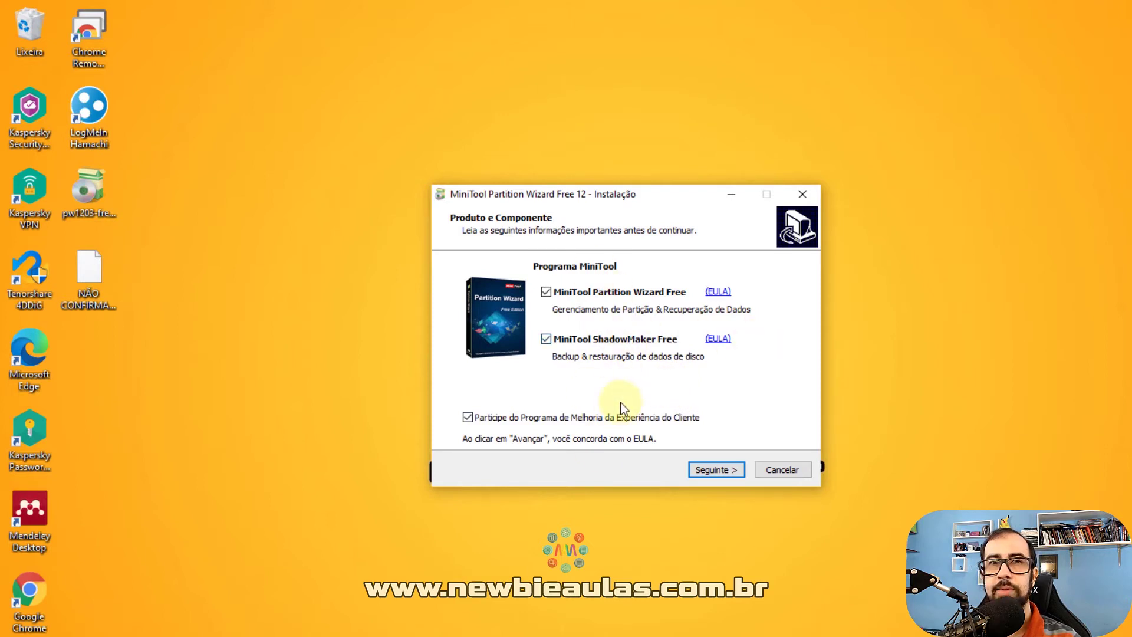
Install Partition Wizard Free and ShadowMaker Free with the default folder C:\Program Files\MiniTool Partition Wizard 12, and finish setup with Partition Wizard launched.
left_click(725, 470)
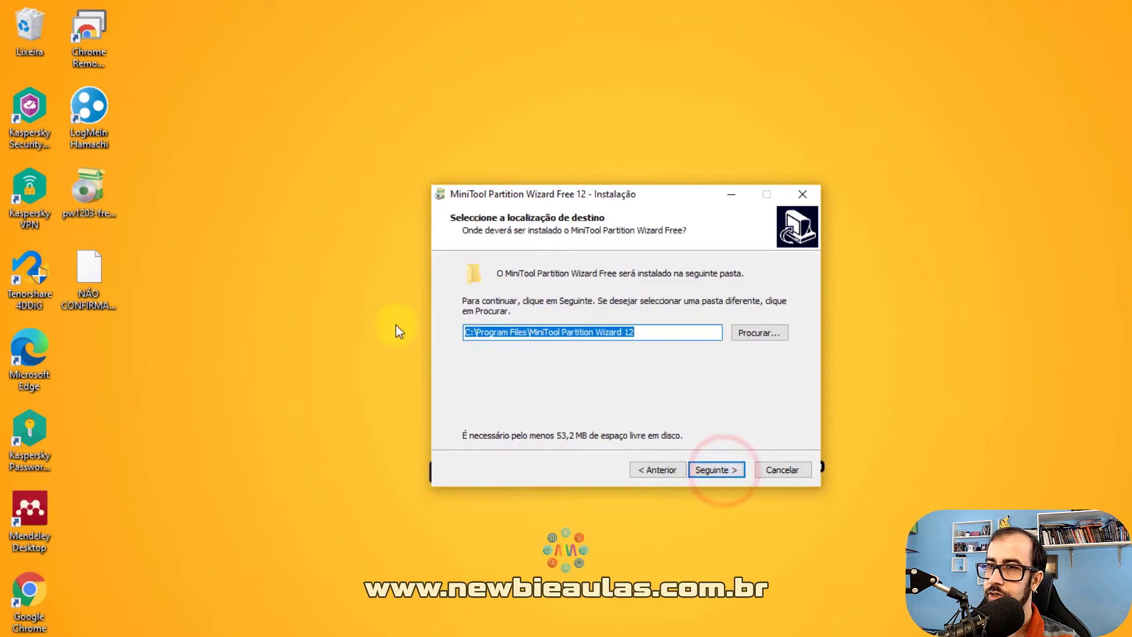
left_click(723, 471)
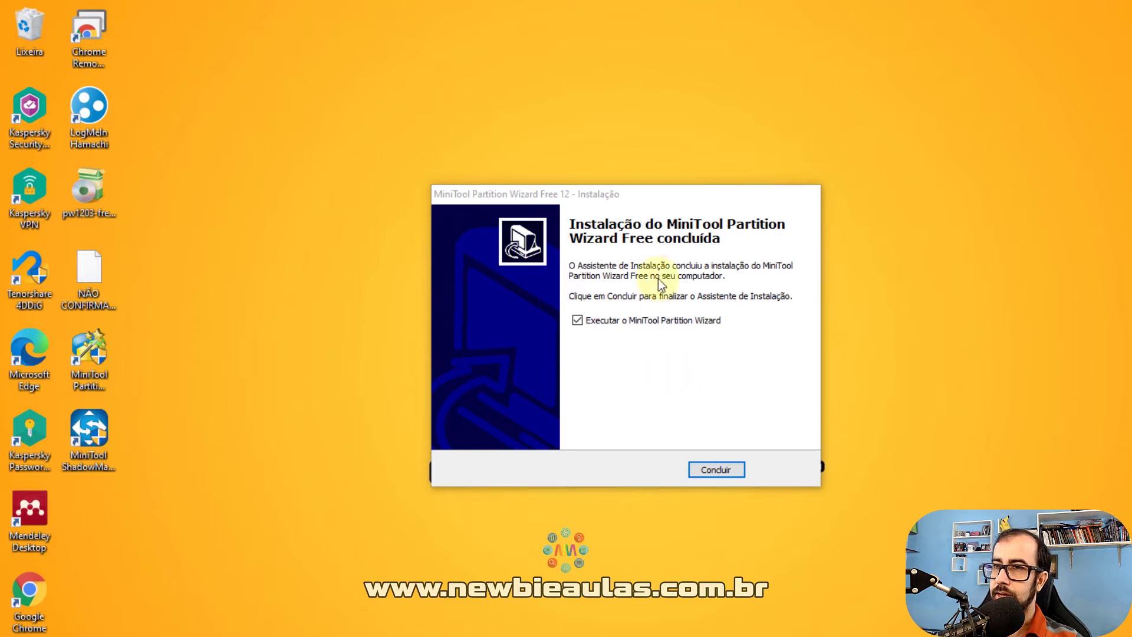
left_click(626, 198)
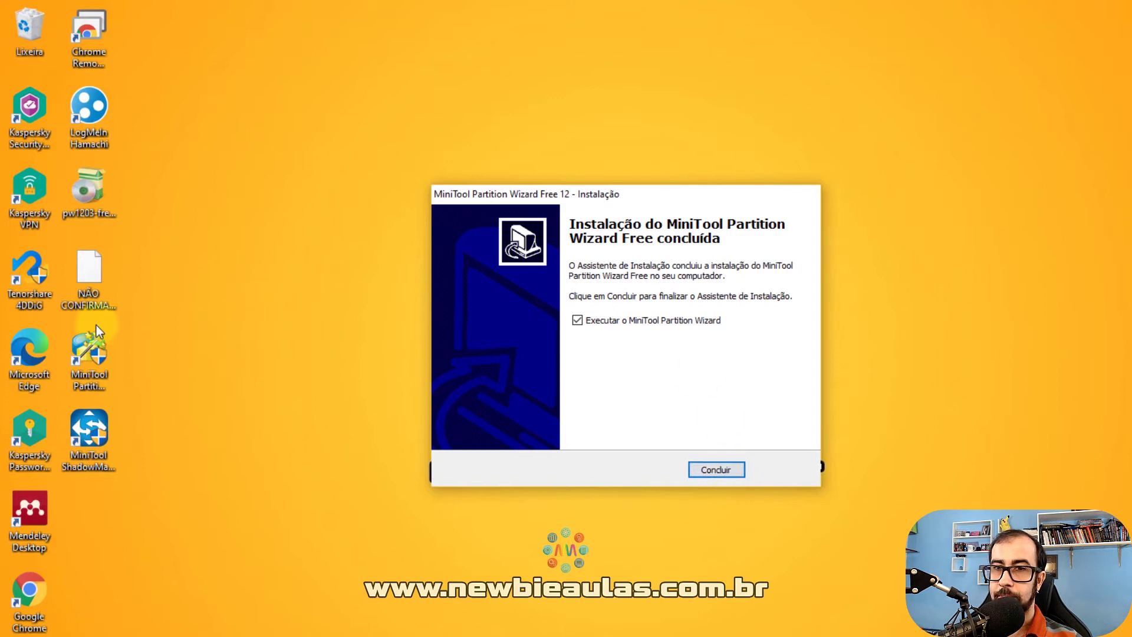
left_click(115, 391)
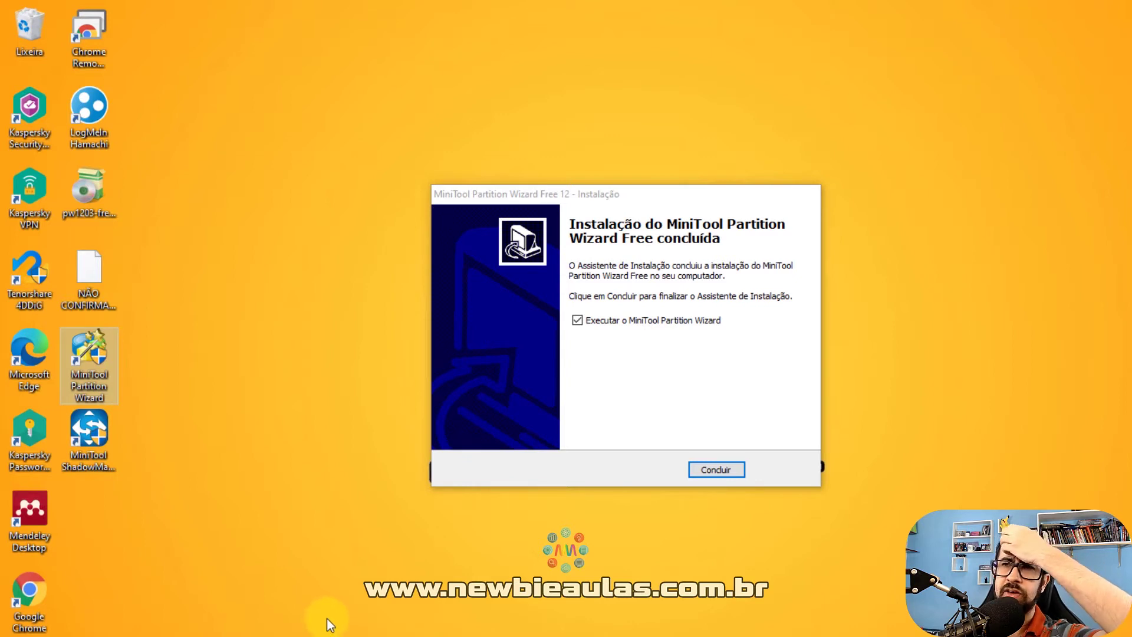
left_click(709, 471)
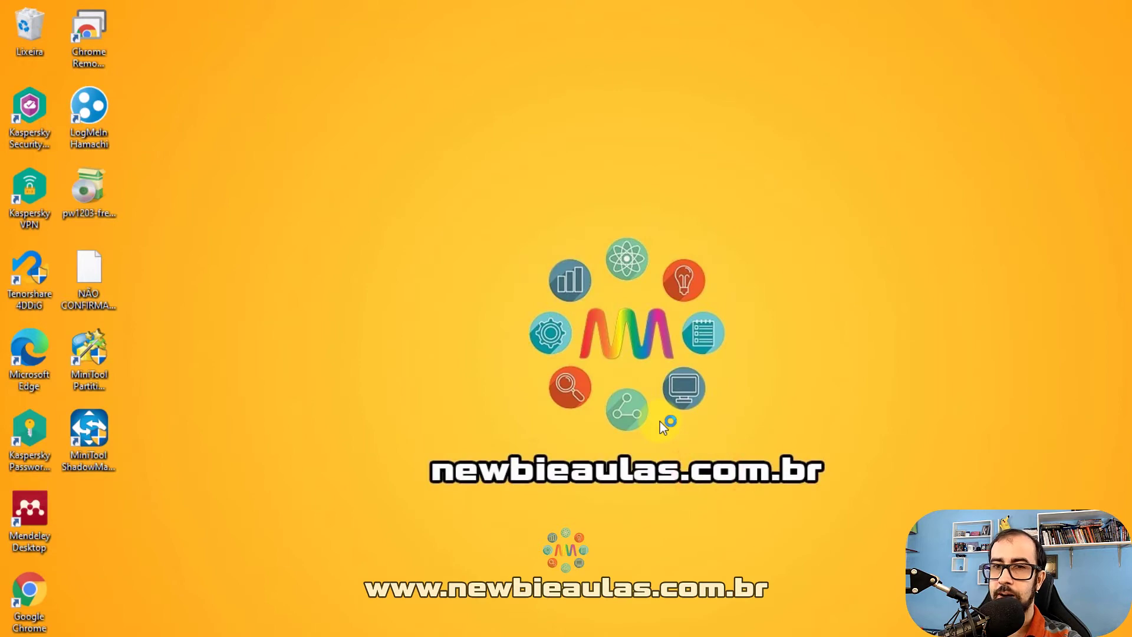
Maximize the Partition Wizard window and dismiss the ShadowMaker advertisement message.
left_click(635, 76)
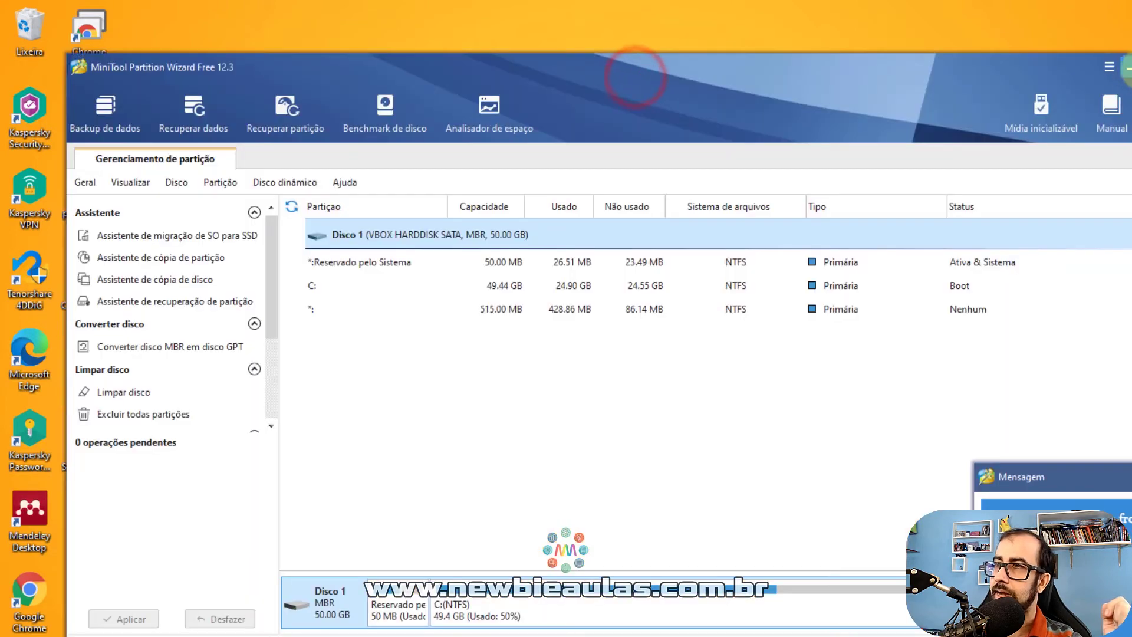
left_click(1052, 61)
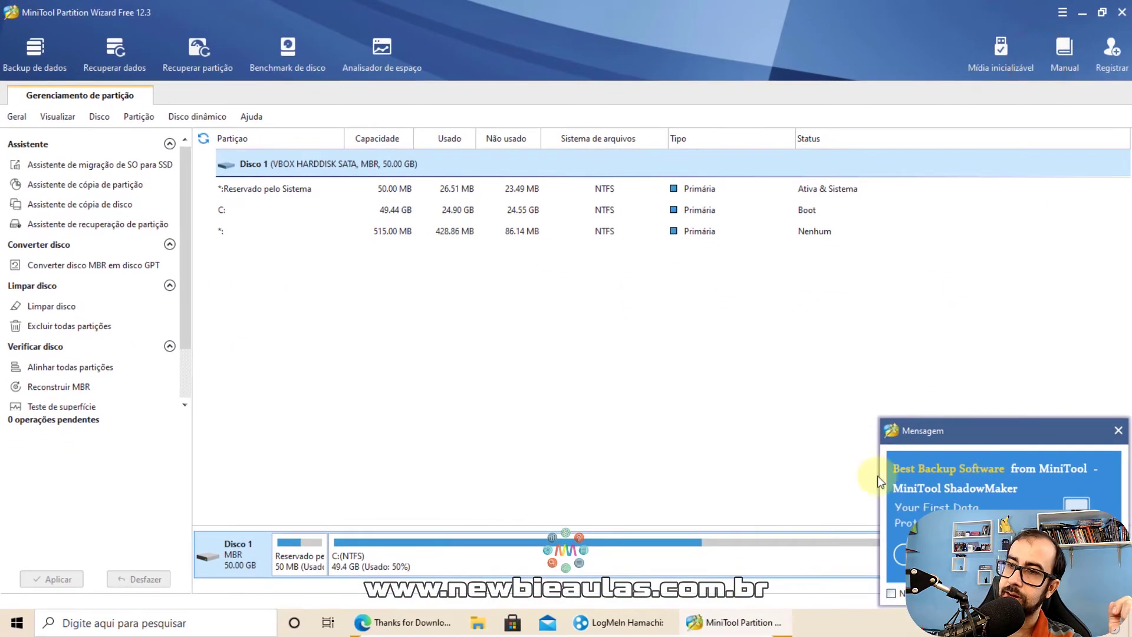
left_click(1118, 431)
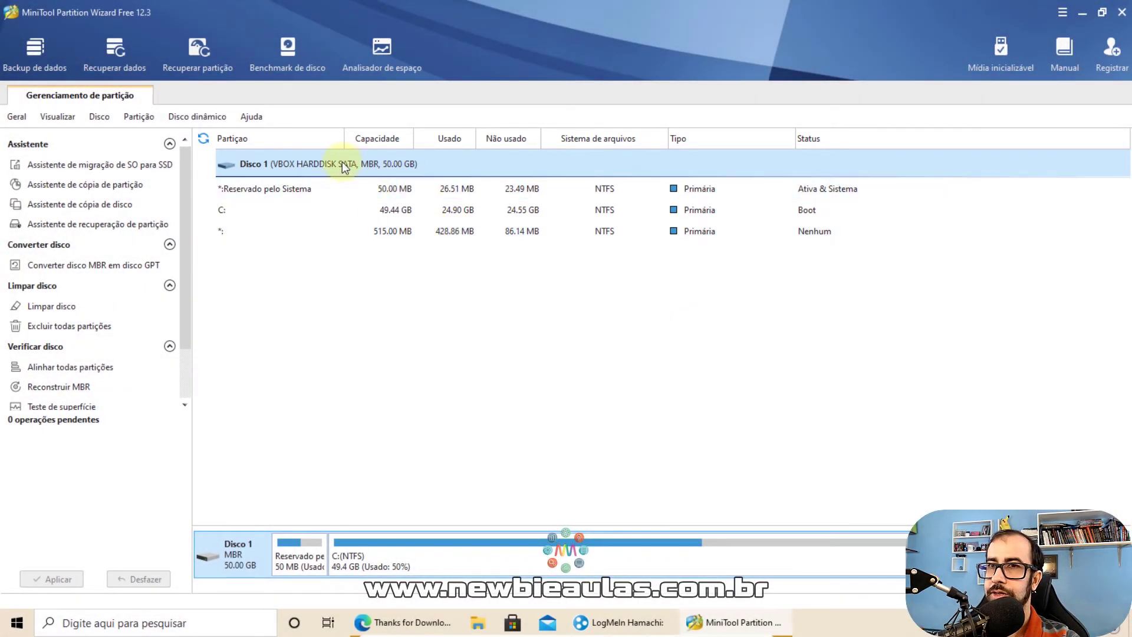
Examine the system-reserved, C: and unlabelled partitions of Disco 1 one after another.
left_click(286, 188)
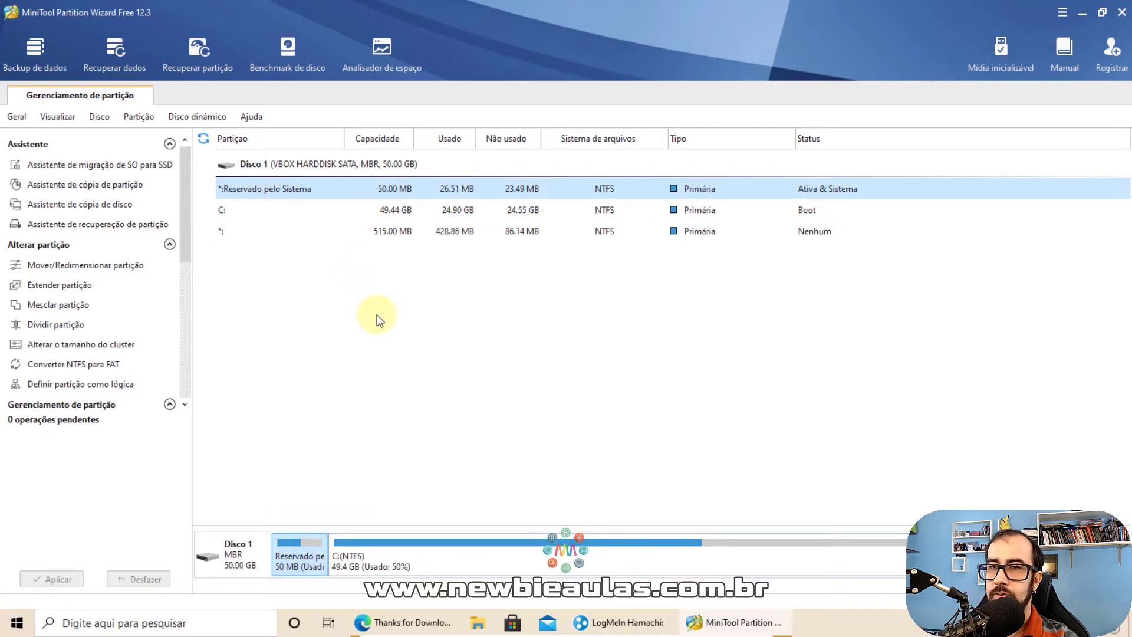
left_click(260, 210)
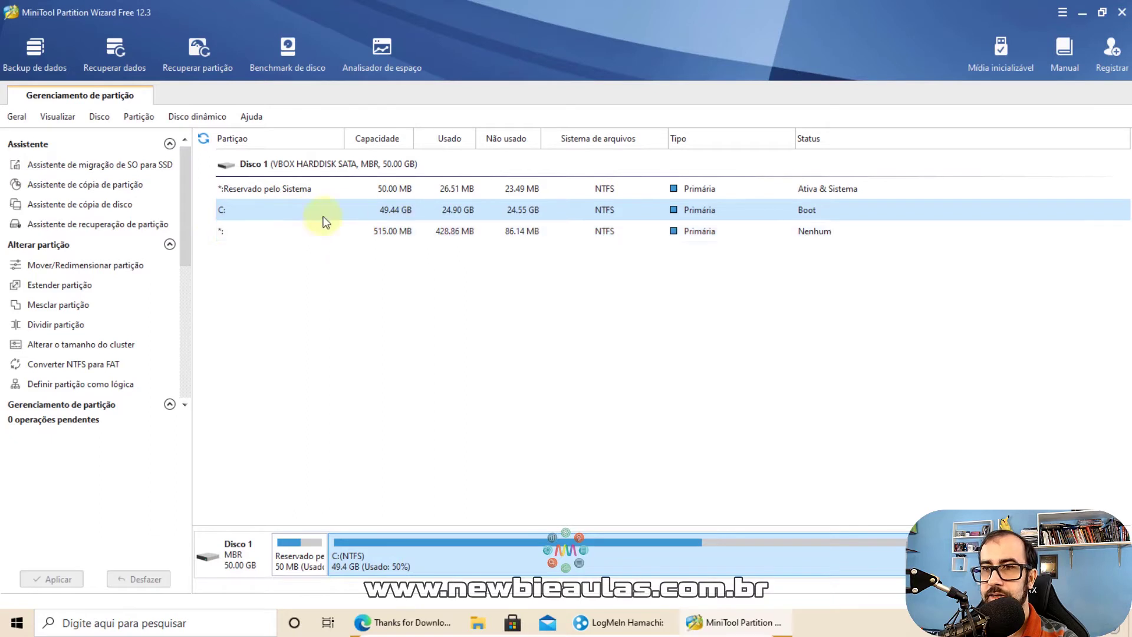
left_click(292, 230)
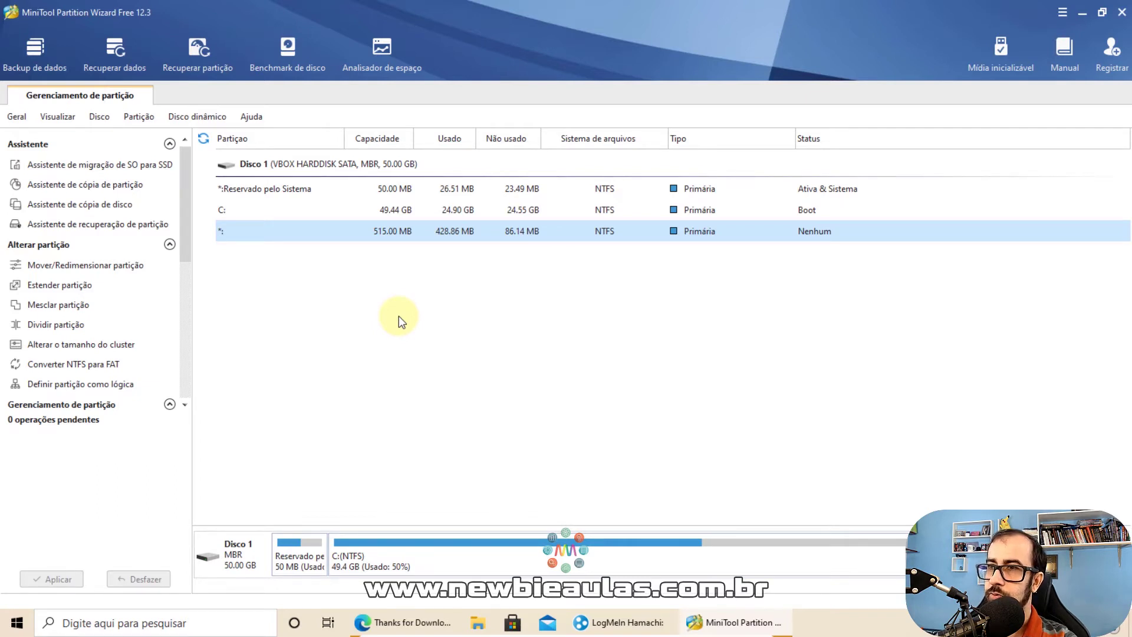
key("Up")
key("Up")
key("Down")
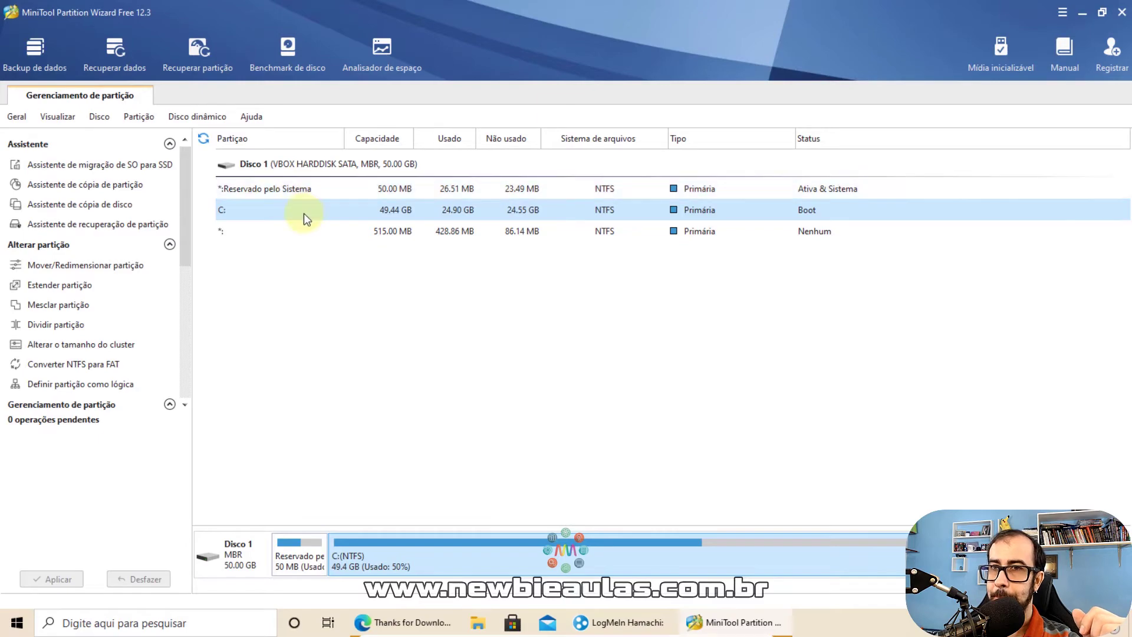
Shrink the C: partition to about 36.61 GB with Mover/Redimensionar, leaving about 12.84 GB of unallocated space after it.
right_click(341, 203)
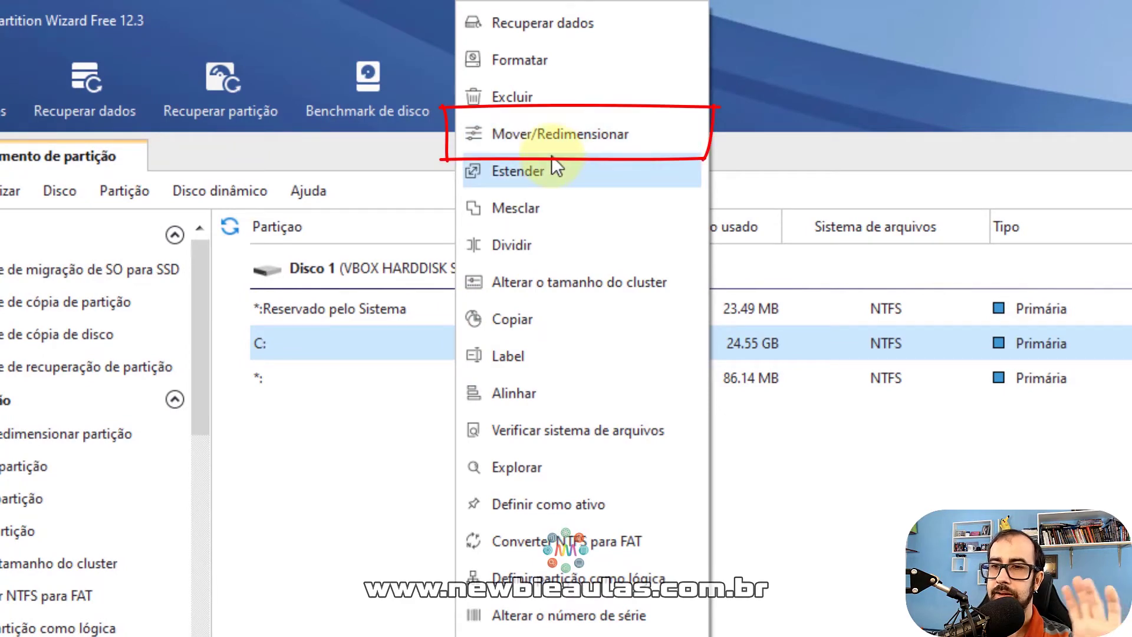
left_click(541, 135)
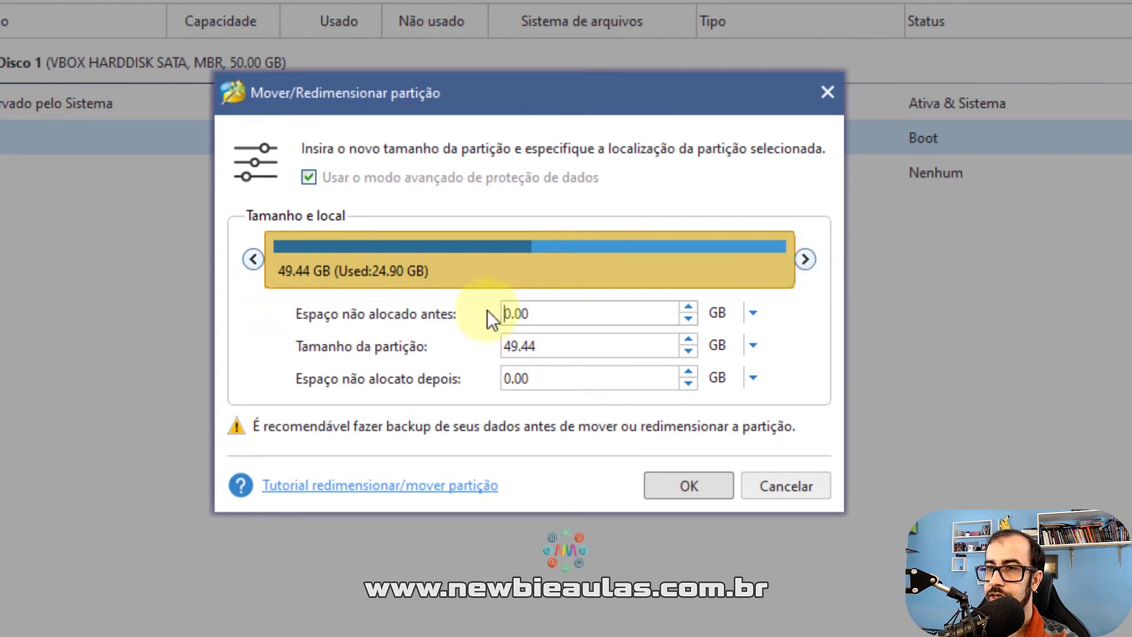
left_click(729, 317)
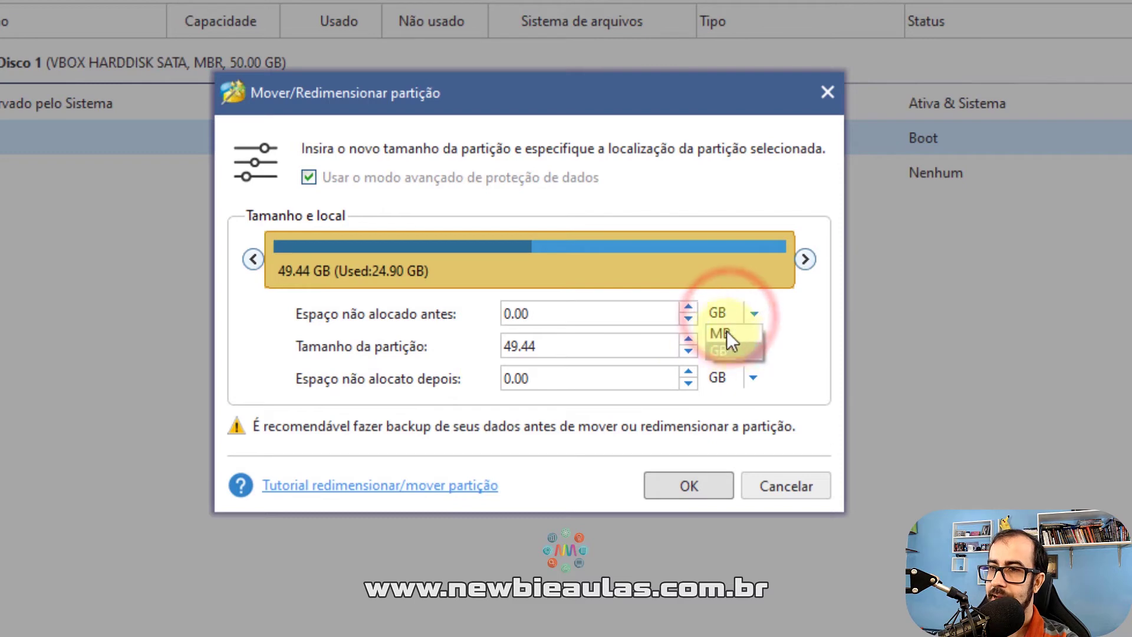
left_click(804, 326)
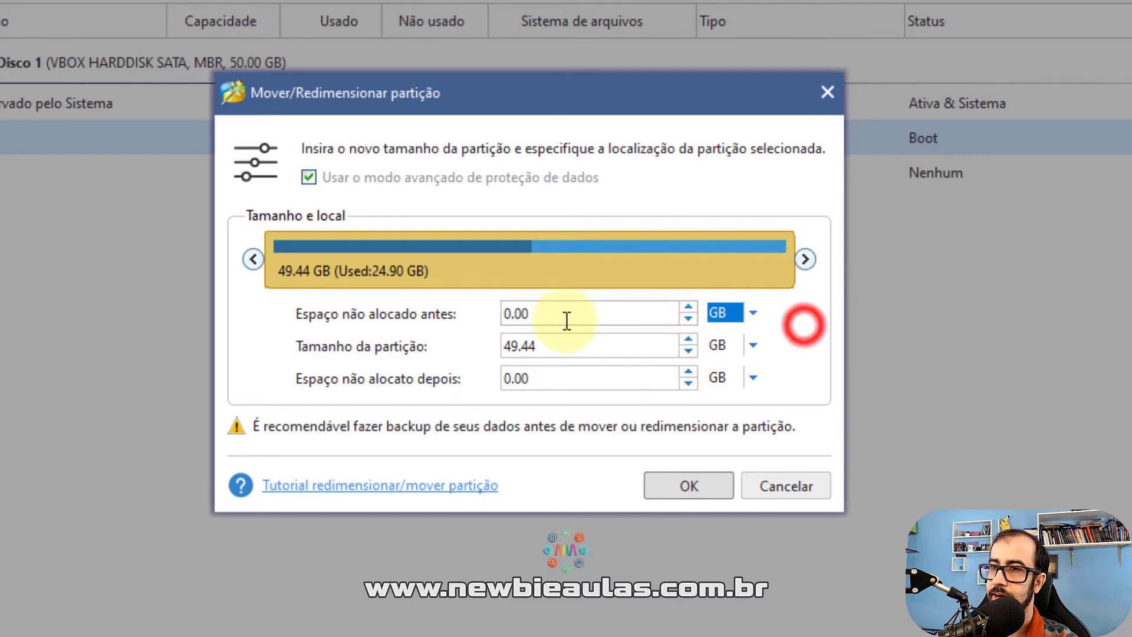
left_click(554, 382)
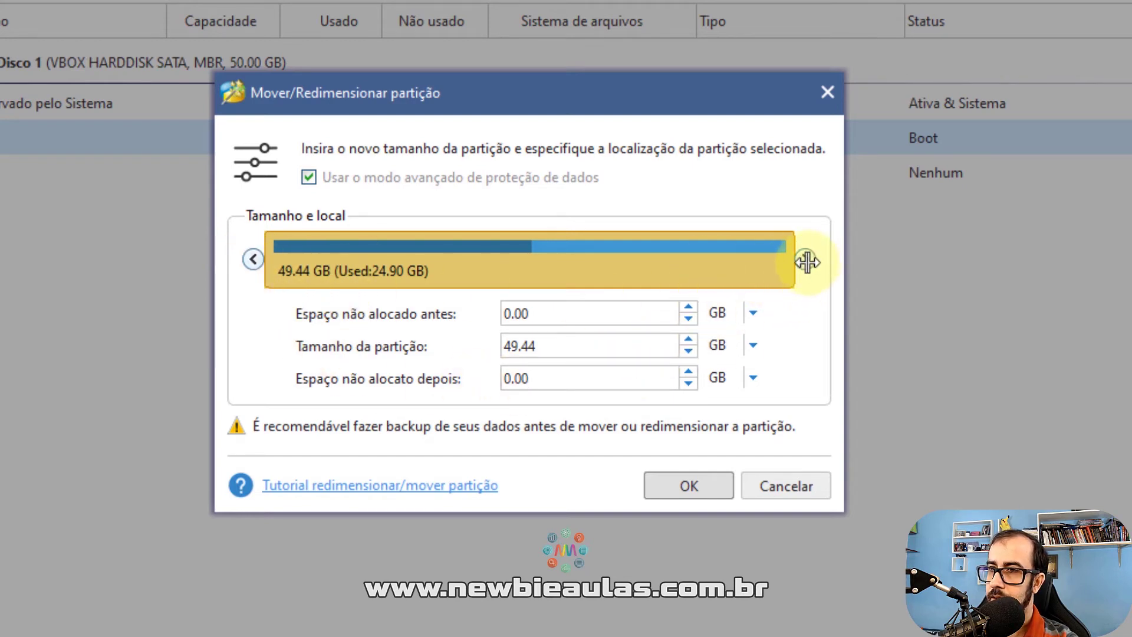
left_click_drag(807, 262, 675, 261)
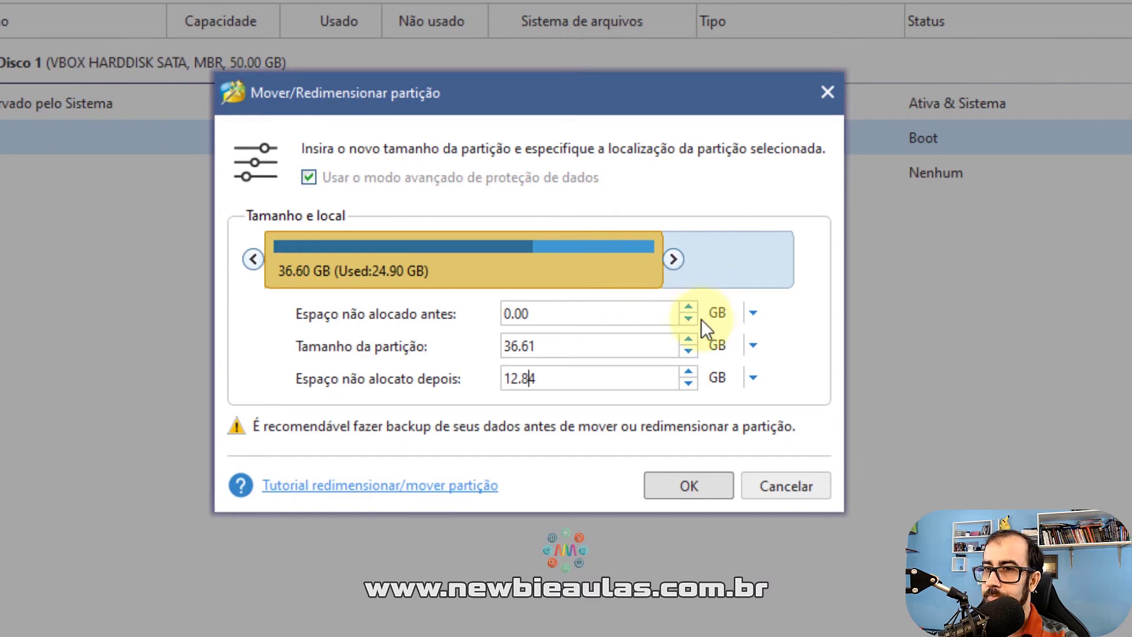
left_click(300, 482)
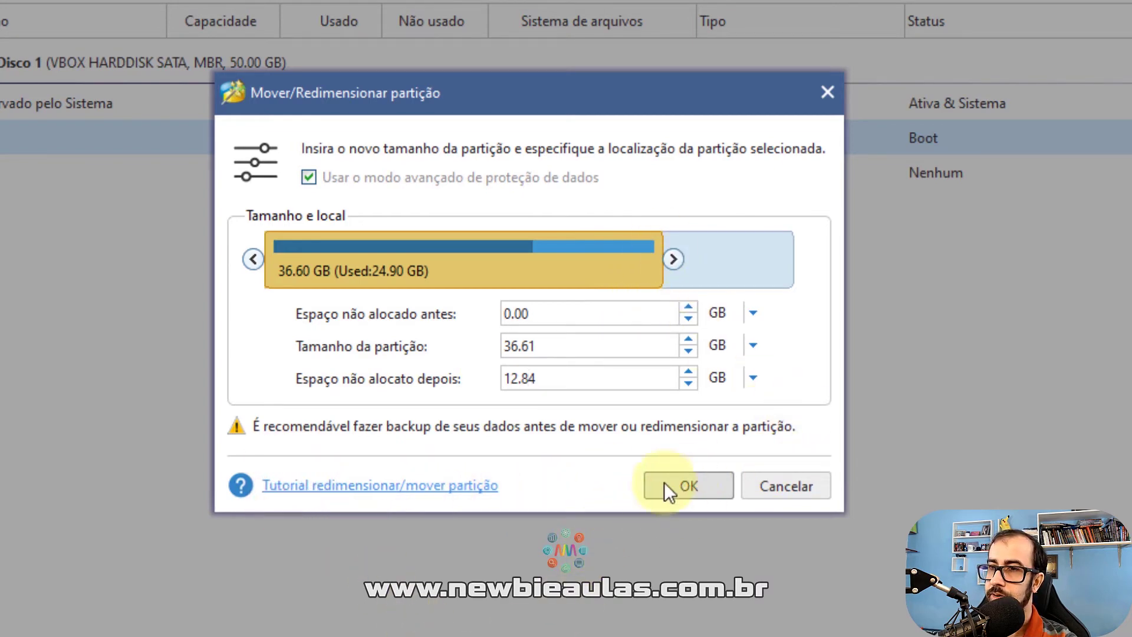
left_click(684, 485)
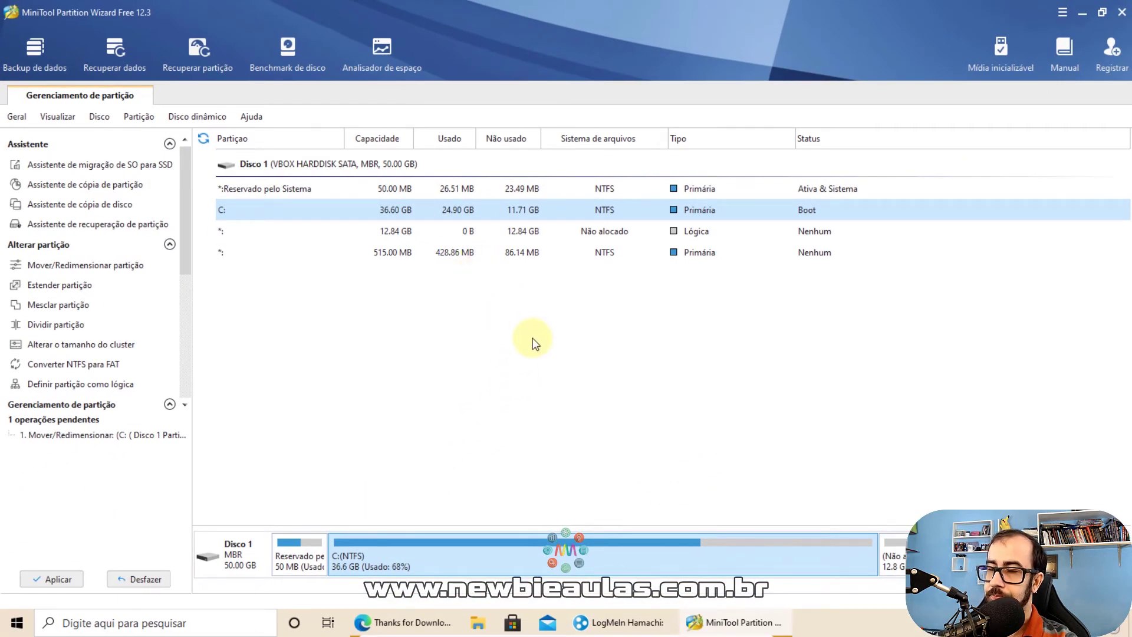
Inspect the unallocated space after C: and the unlabelled NTFS partition below it in the partition list.
left_click(462, 260)
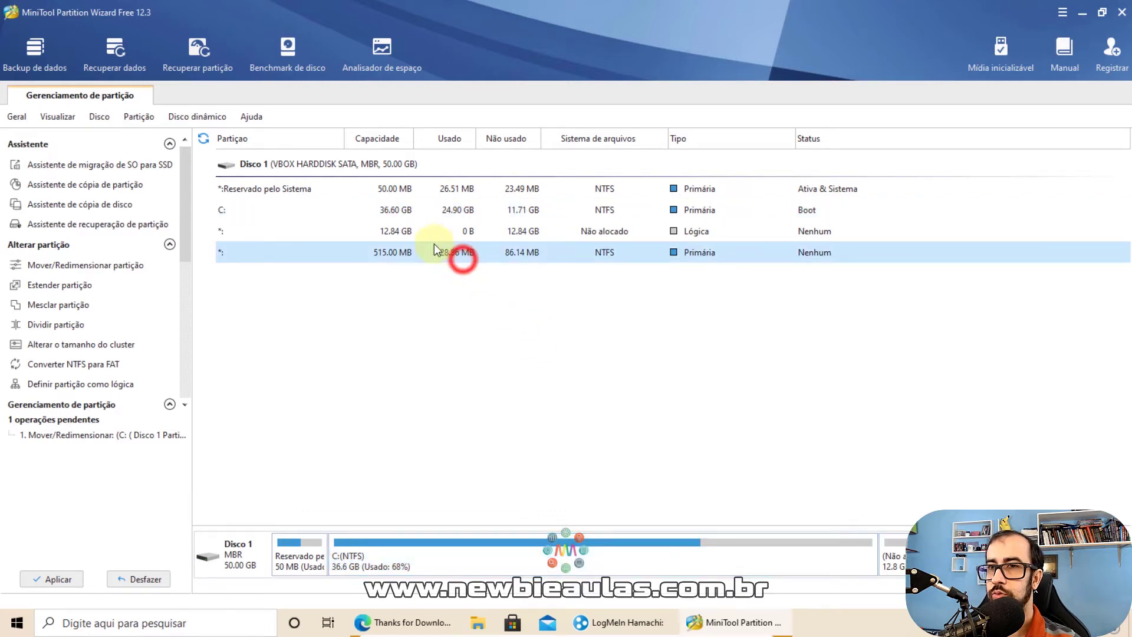
left_click(428, 235)
left_click(443, 255)
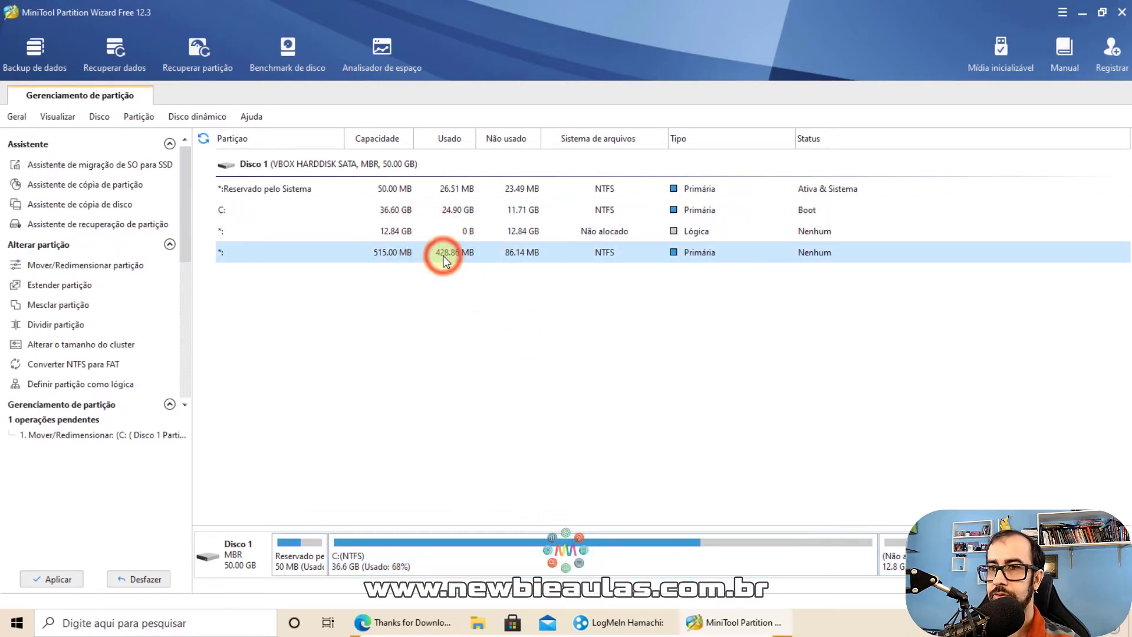
Start creating a new partition in the 12.84 GB unallocated space after C: and label it Linux.
left_click(537, 230)
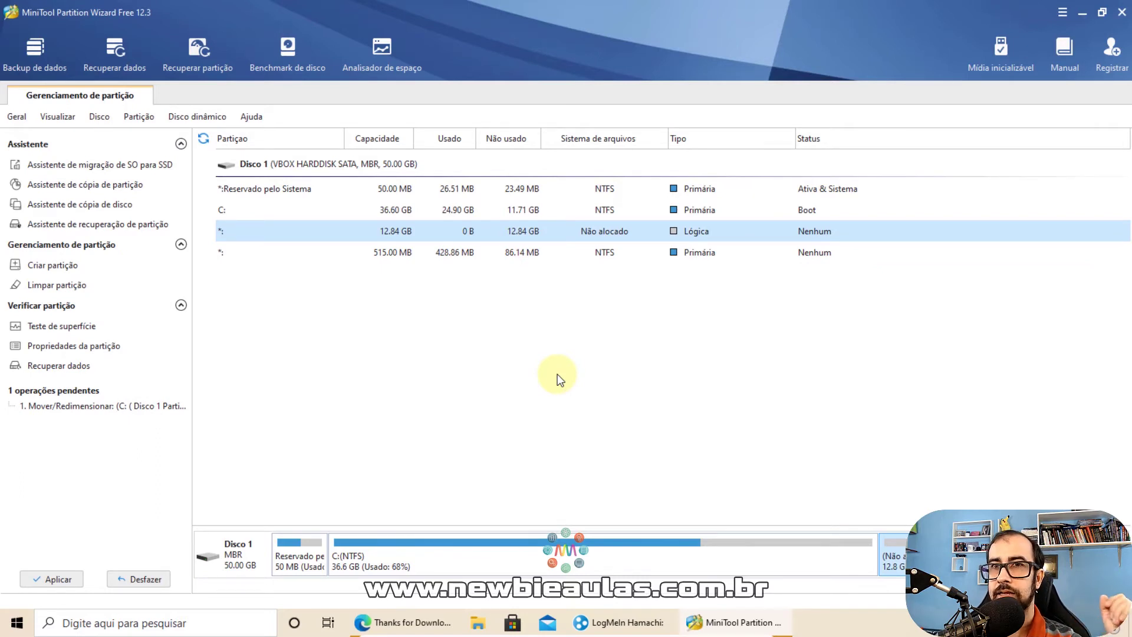
right_click(332, 232)
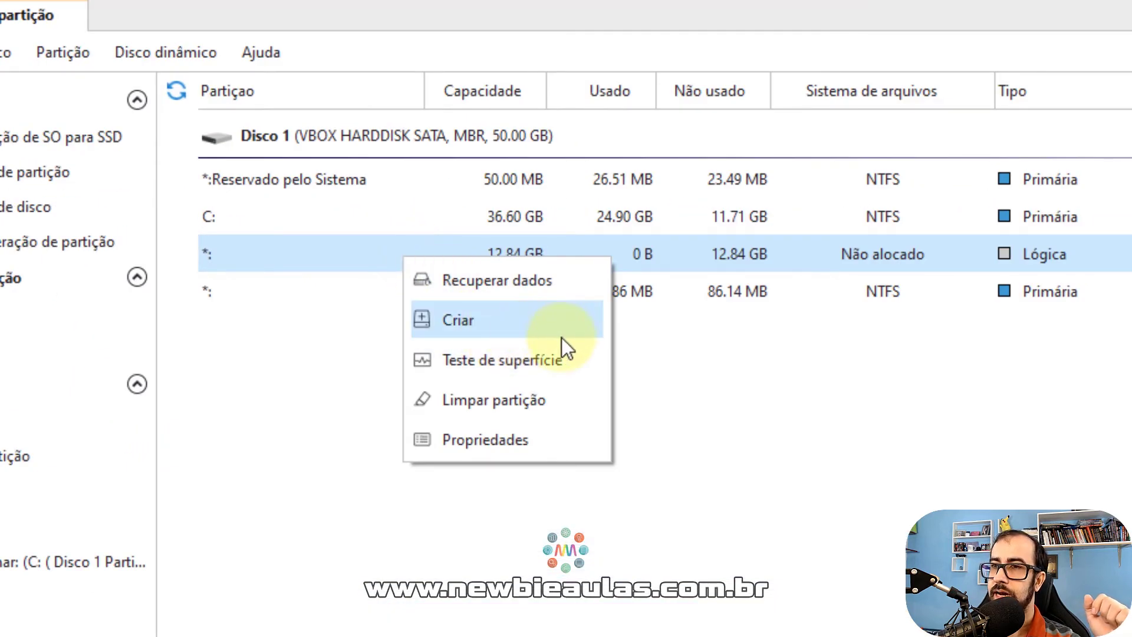
left_click(520, 322)
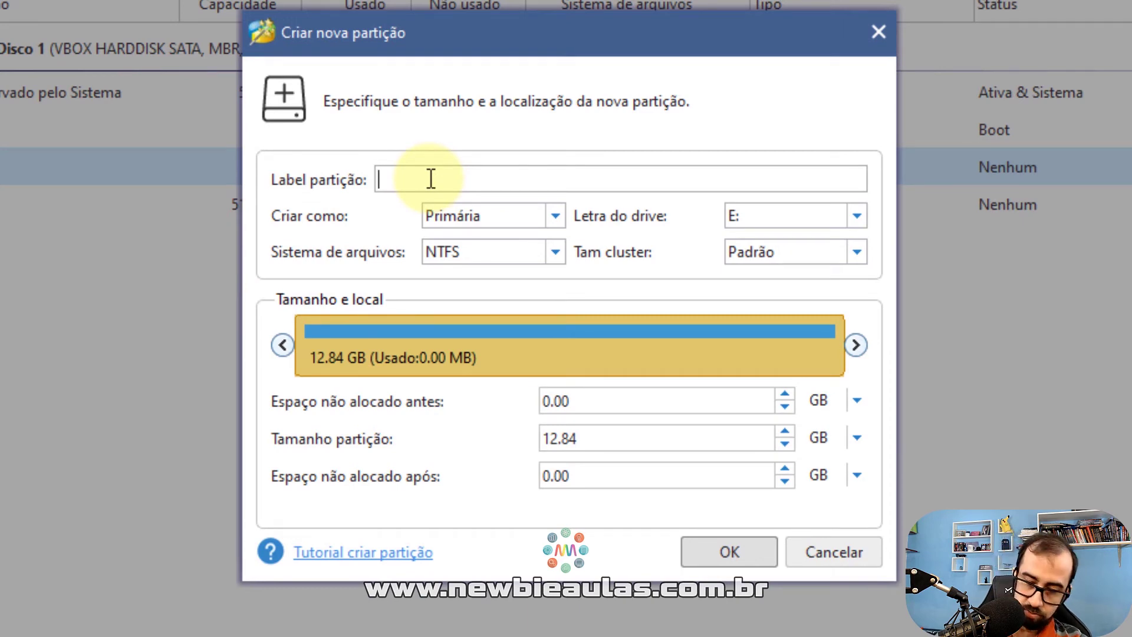
type("L")
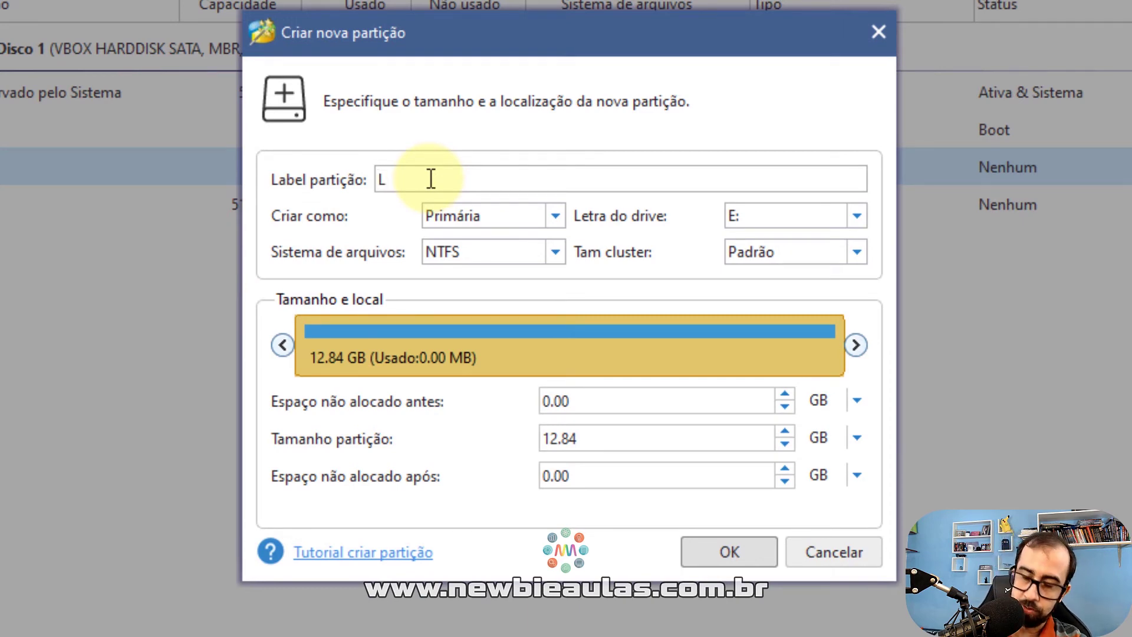
type("inux")
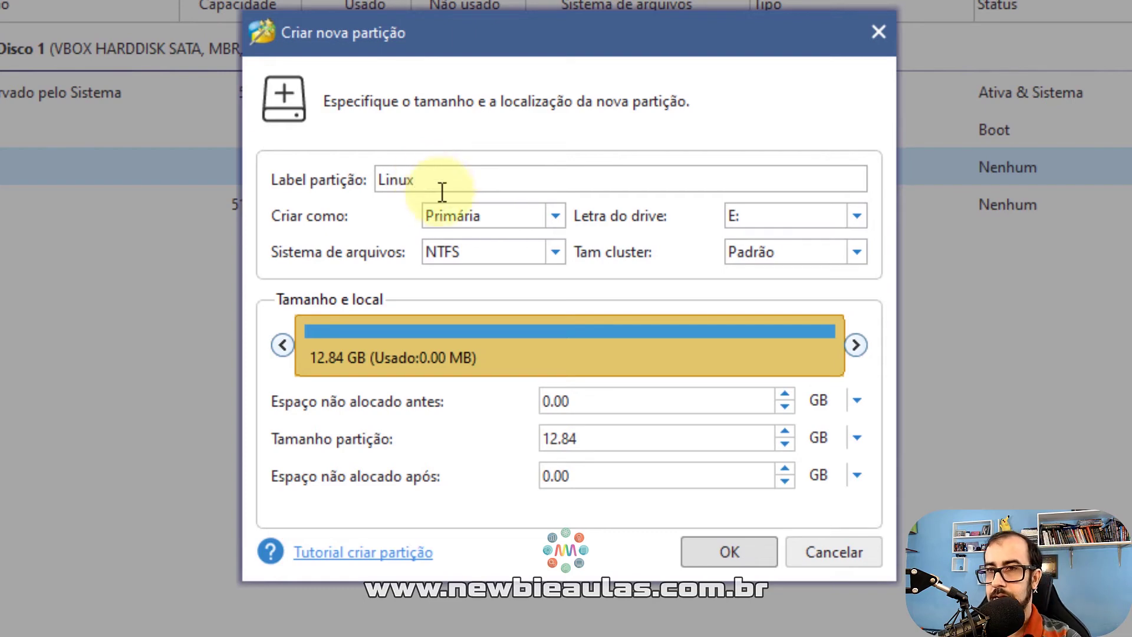
Review the partition type and drive letter choices for the new partition, keeping Primária and E:.
left_click(553, 215)
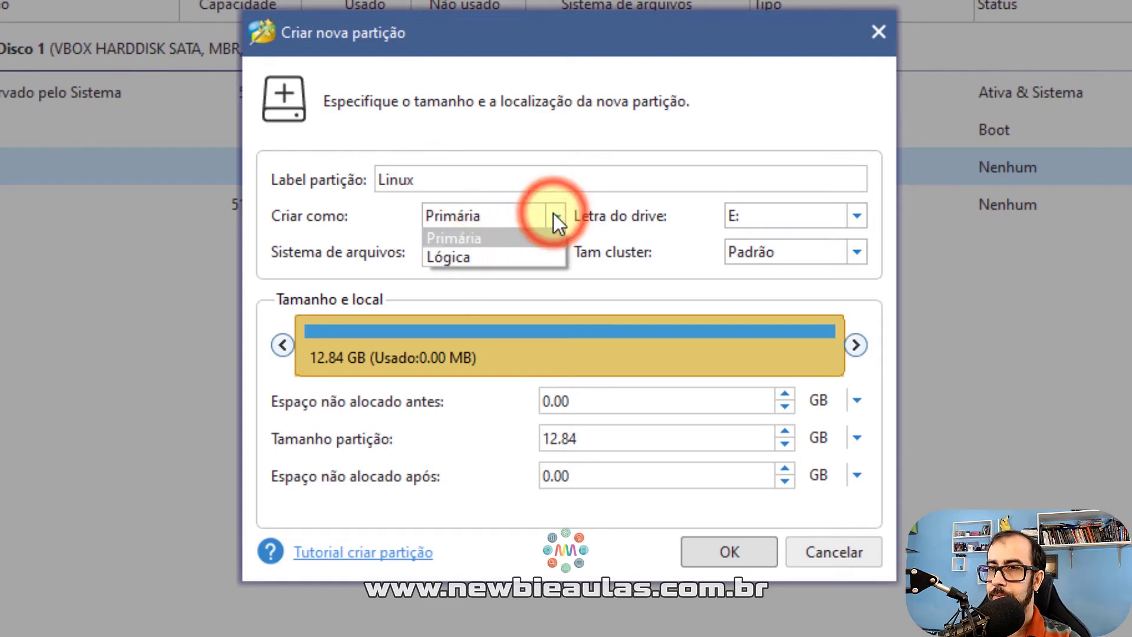
left_click(557, 68)
left_click_drag(557, 68, 554, 31)
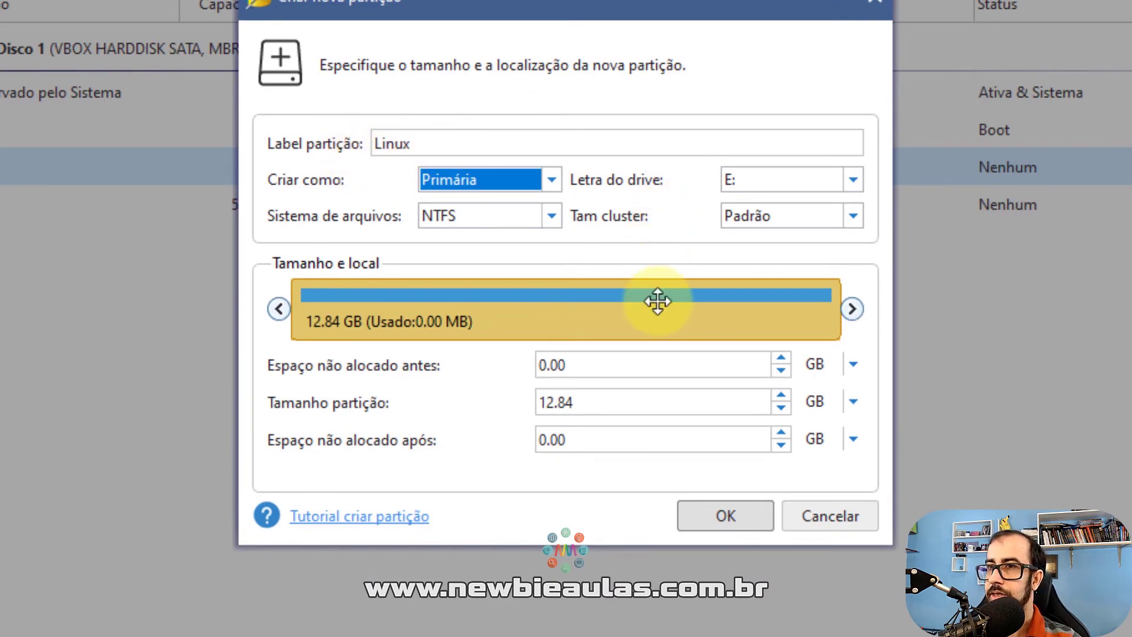
left_click(811, 178)
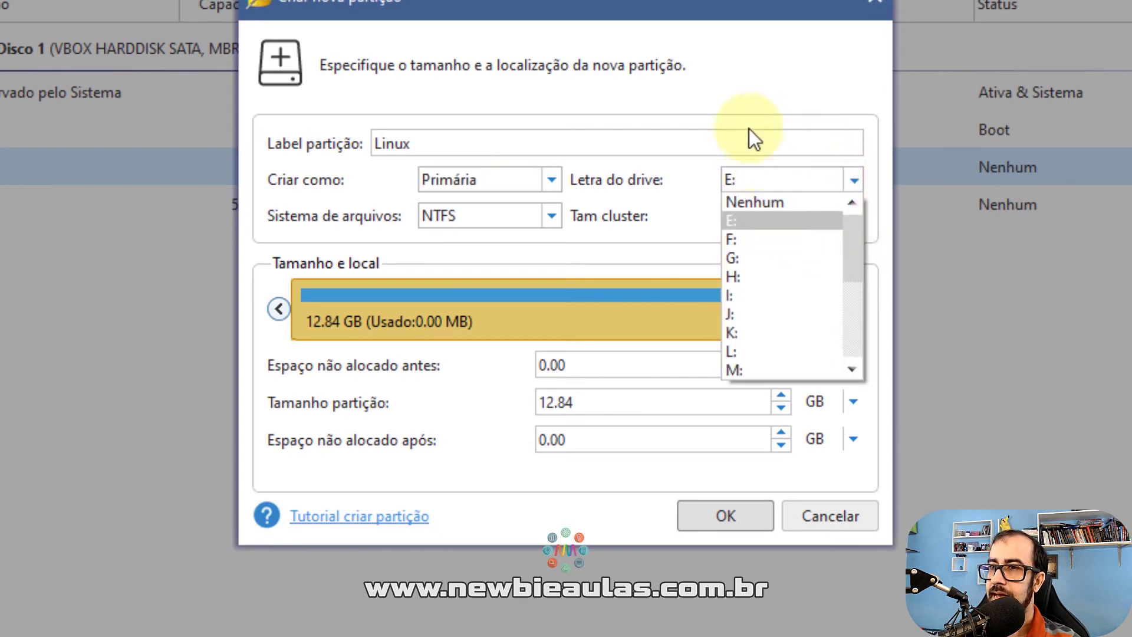
left_click(698, 48)
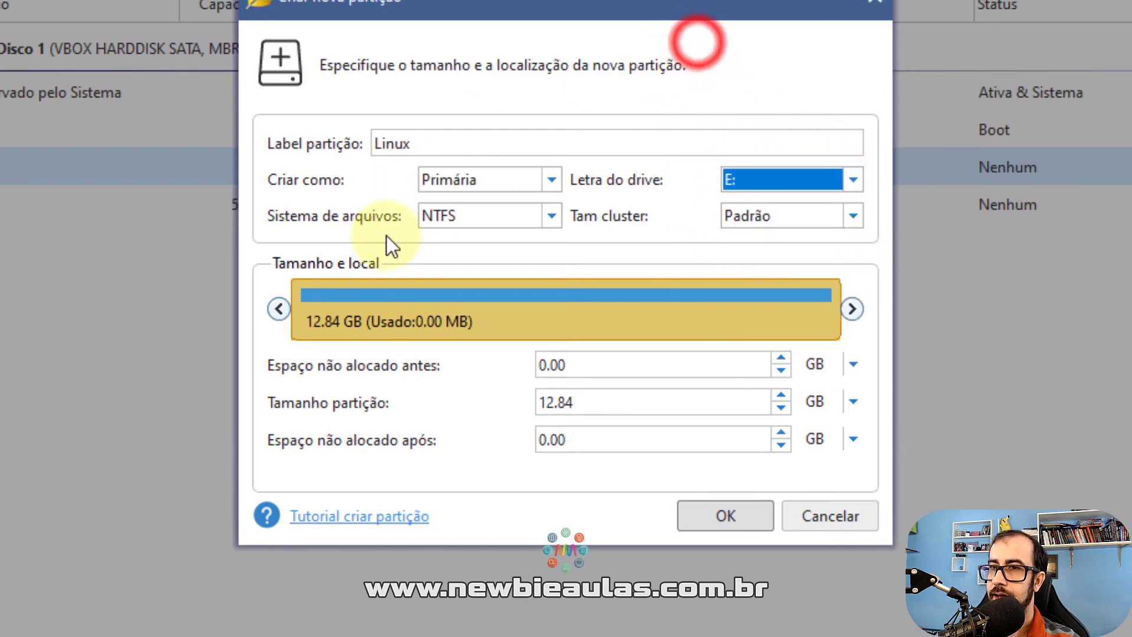
Browse the available file systems for the new partition and try Ext4.
left_click(550, 217)
left_click(542, 217)
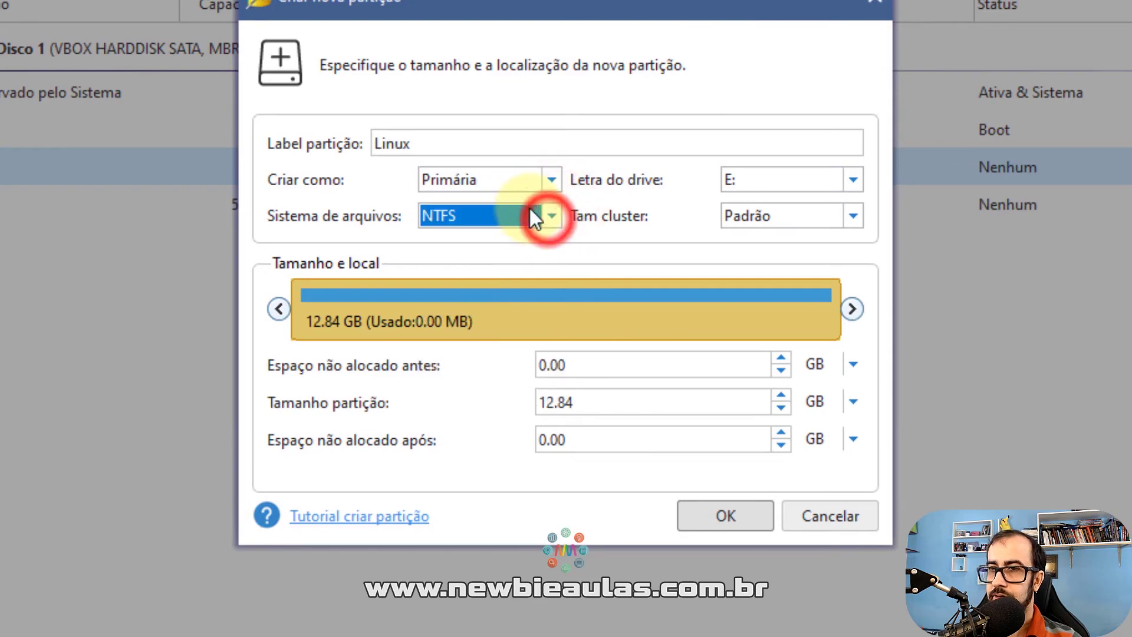
left_click(530, 206)
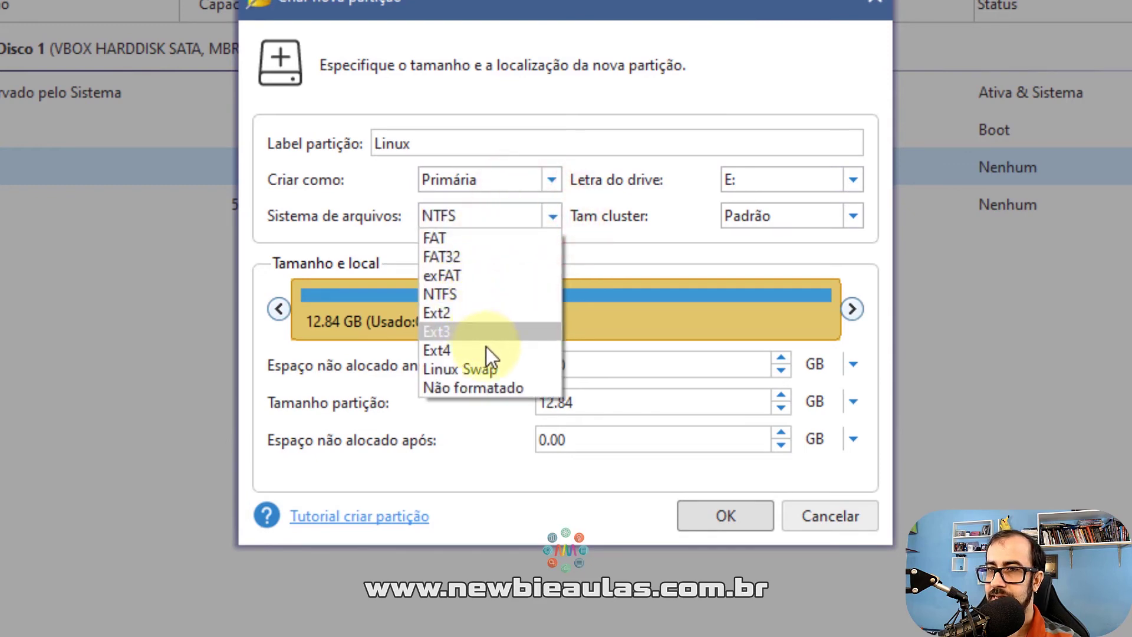
left_click(475, 298)
left_click(514, 216)
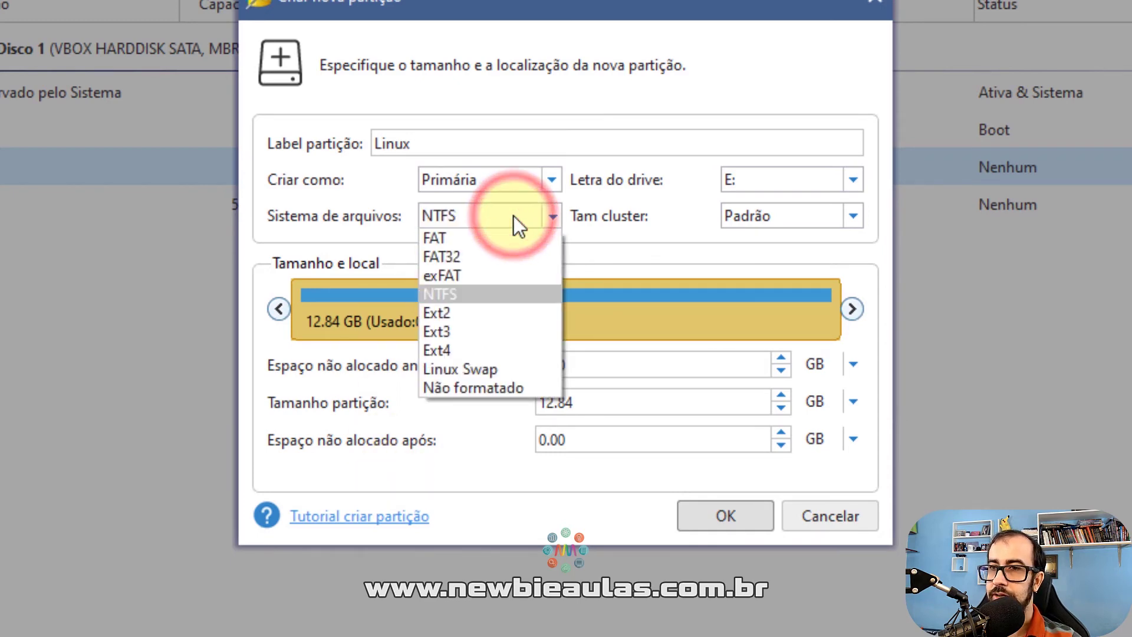
left_click(493, 352)
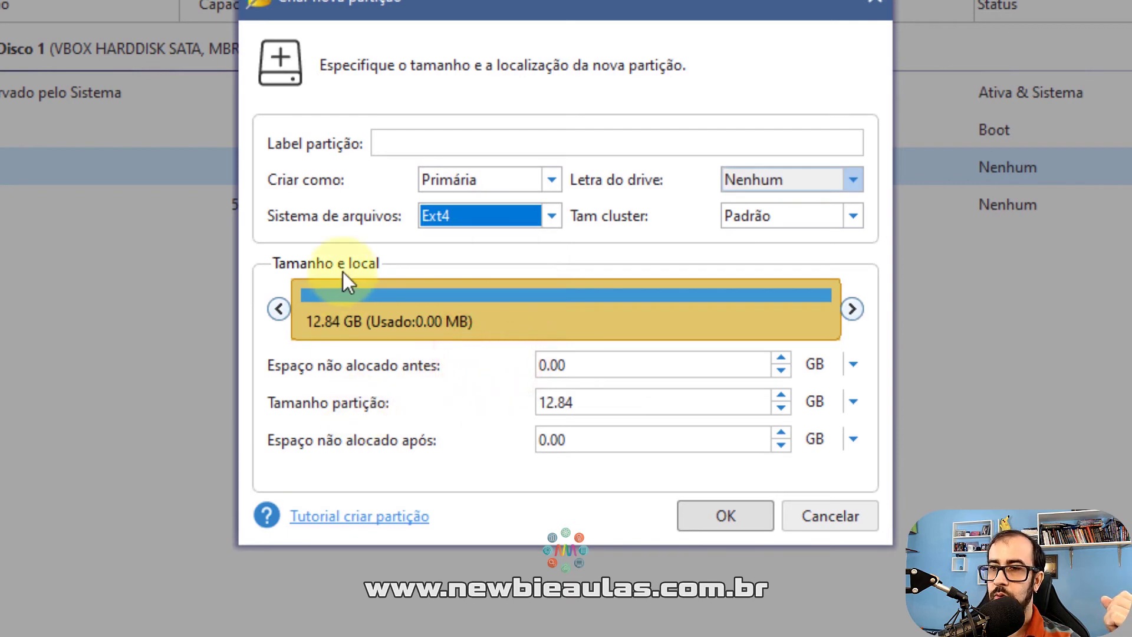
Set the new partition's file system to NTFS and accept it with drive letter E: and a size of 12.84 GB.
left_click(516, 213)
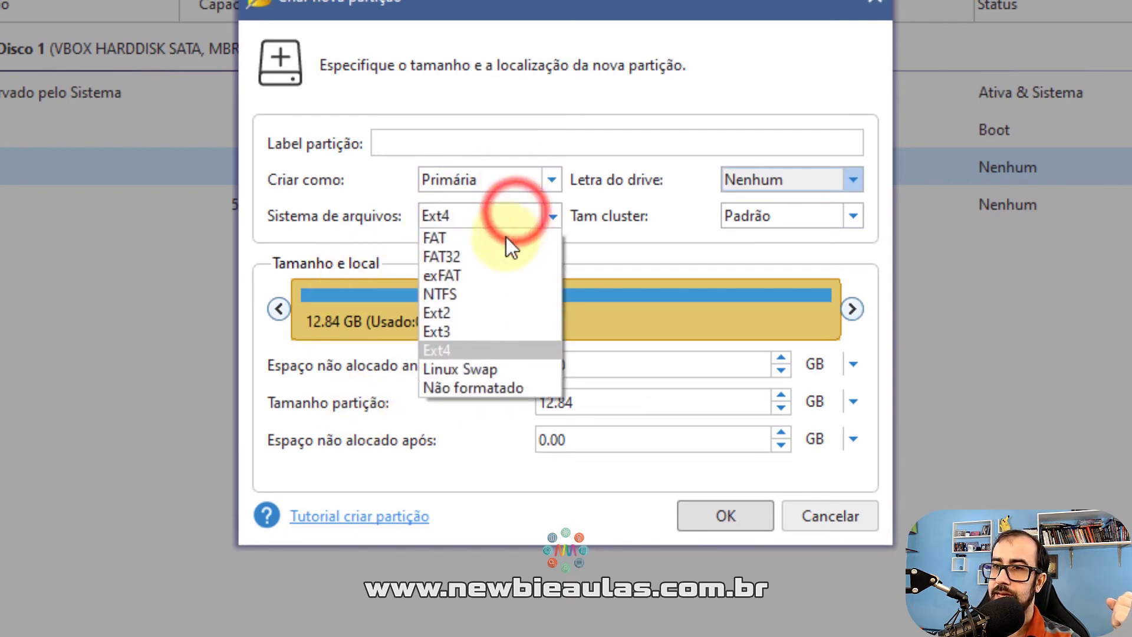
left_click(477, 293)
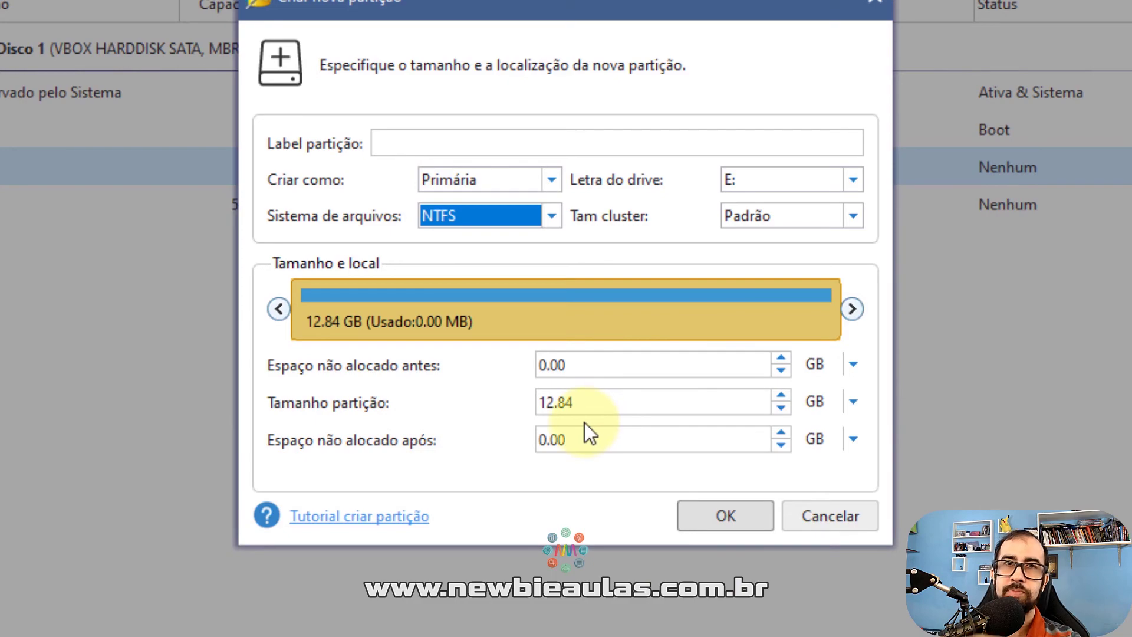
left_click(725, 517)
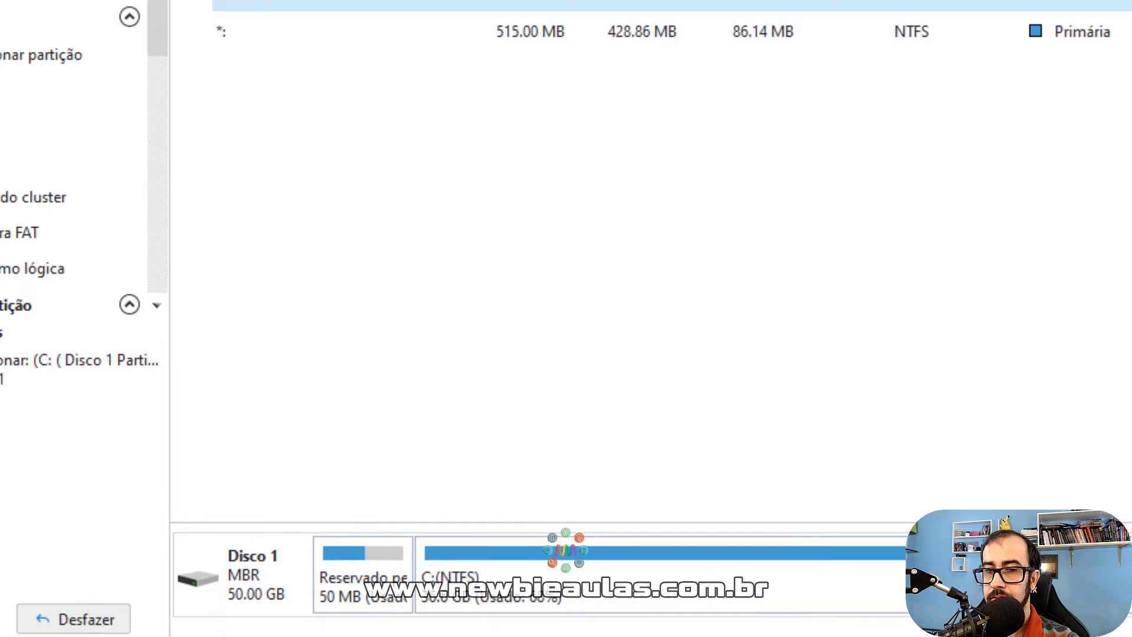
Apply the pending C: resize and E: creation operations, restarting the PC now to complete them.
left_click(1, 619)
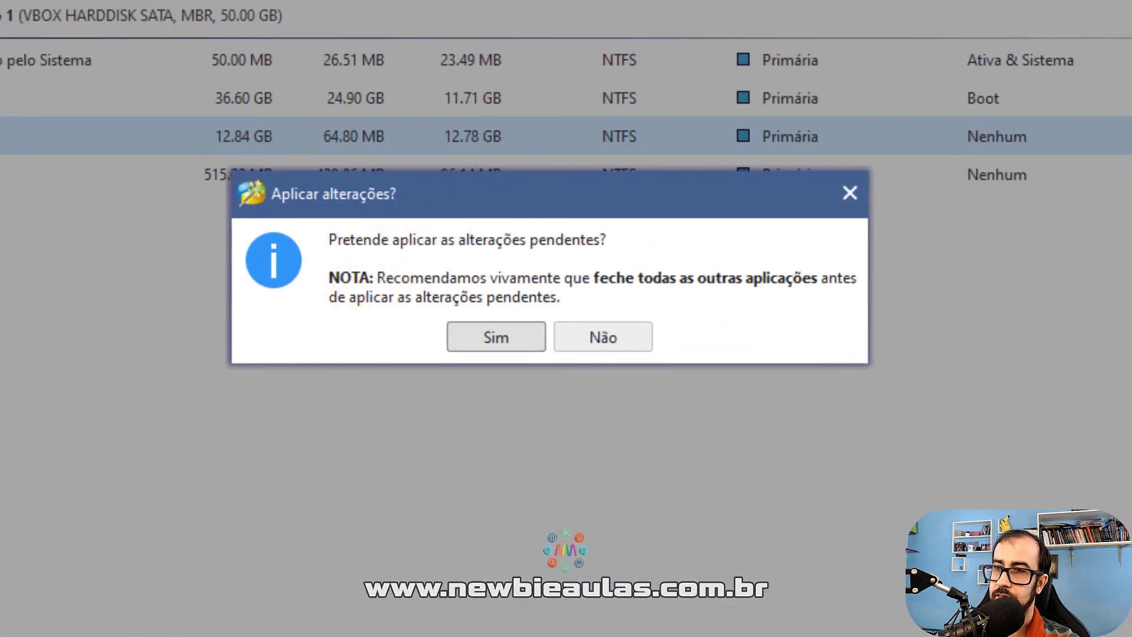
left_click(259, 635)
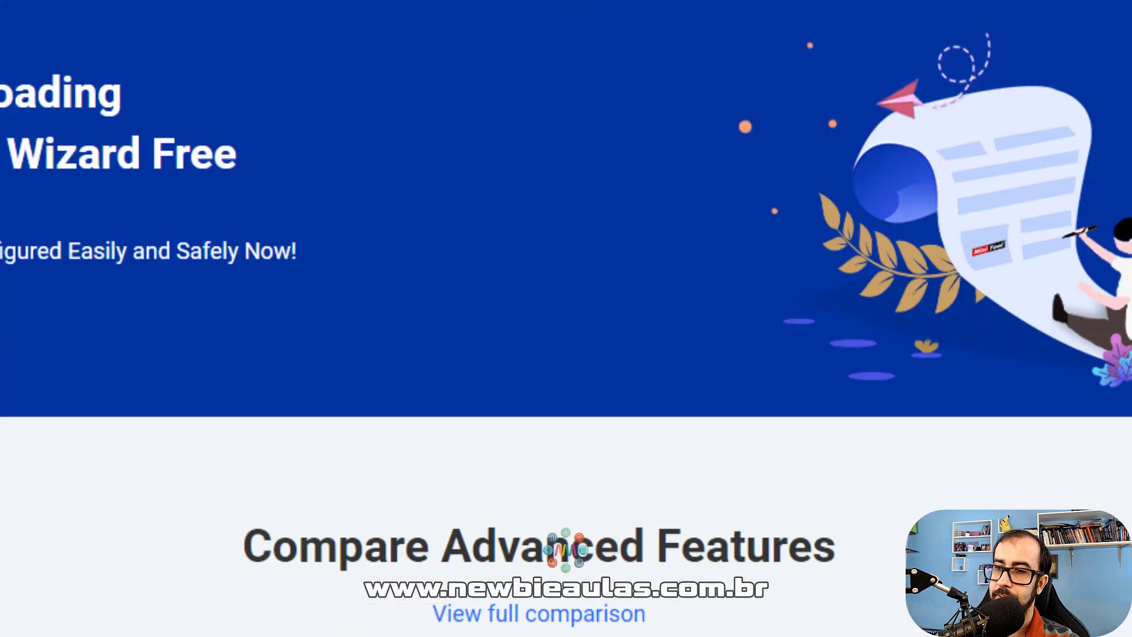
left_click(365, 636)
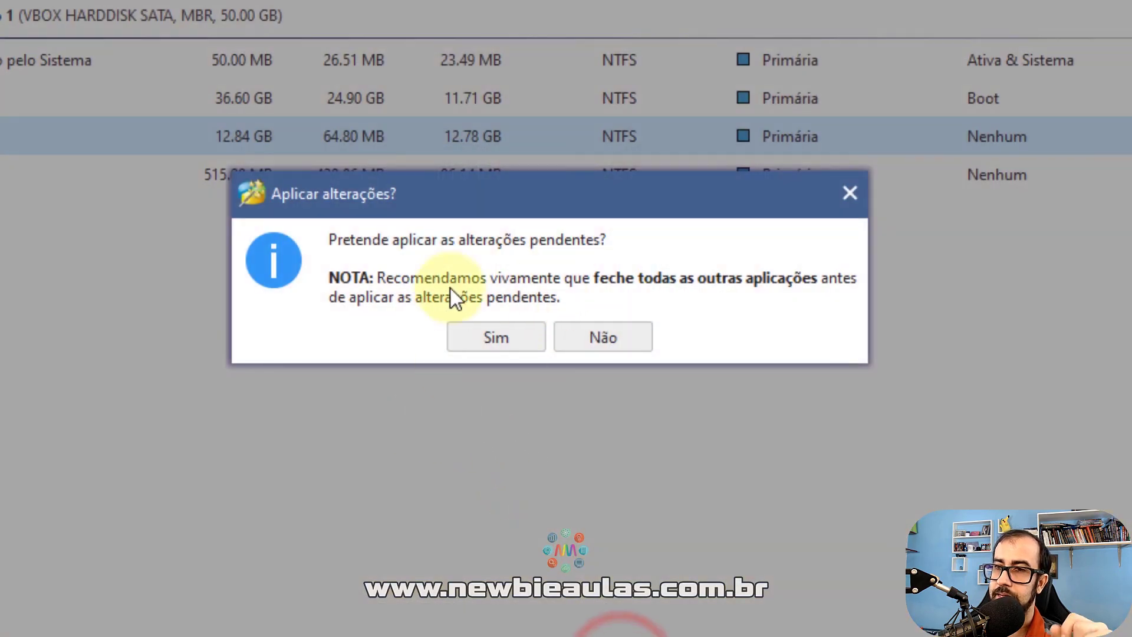
left_click(434, 258)
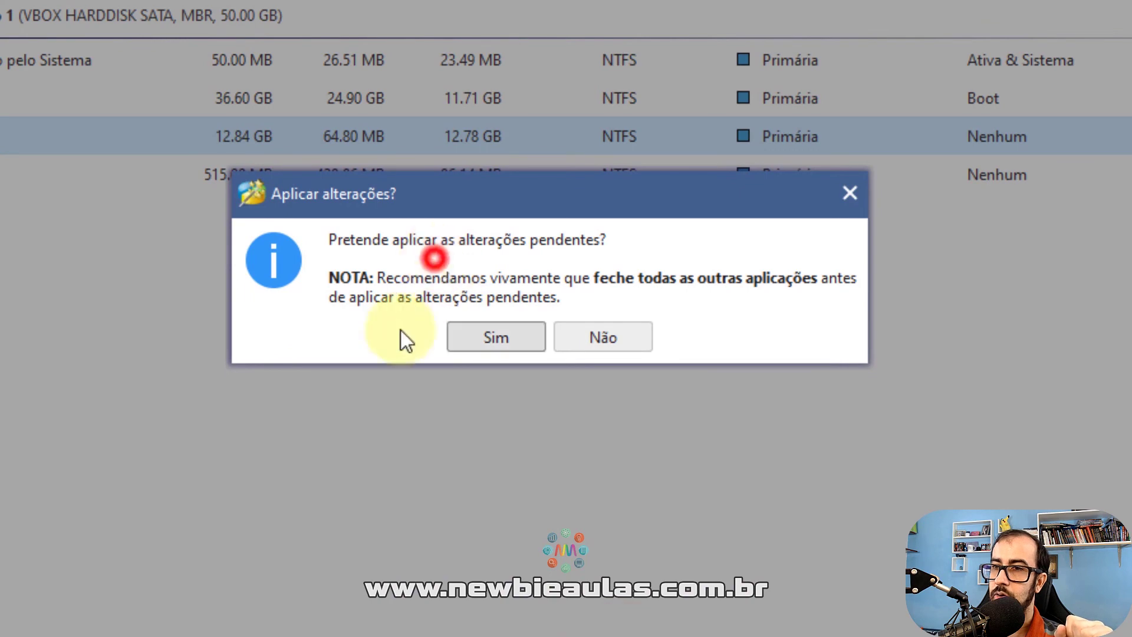
left_click(499, 337)
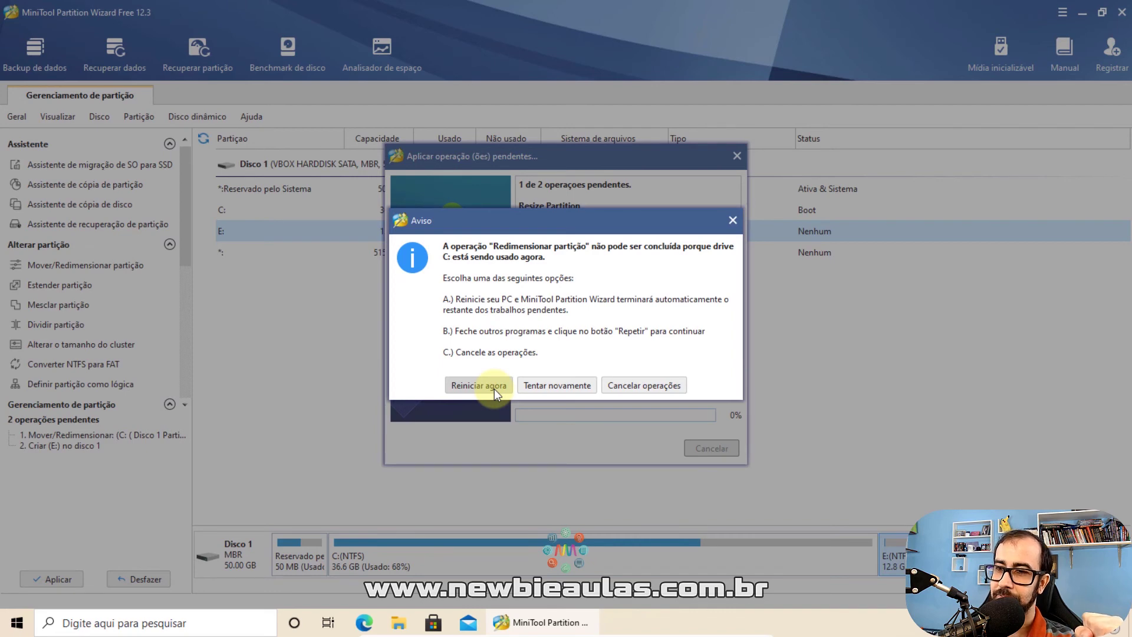
left_click(494, 388)
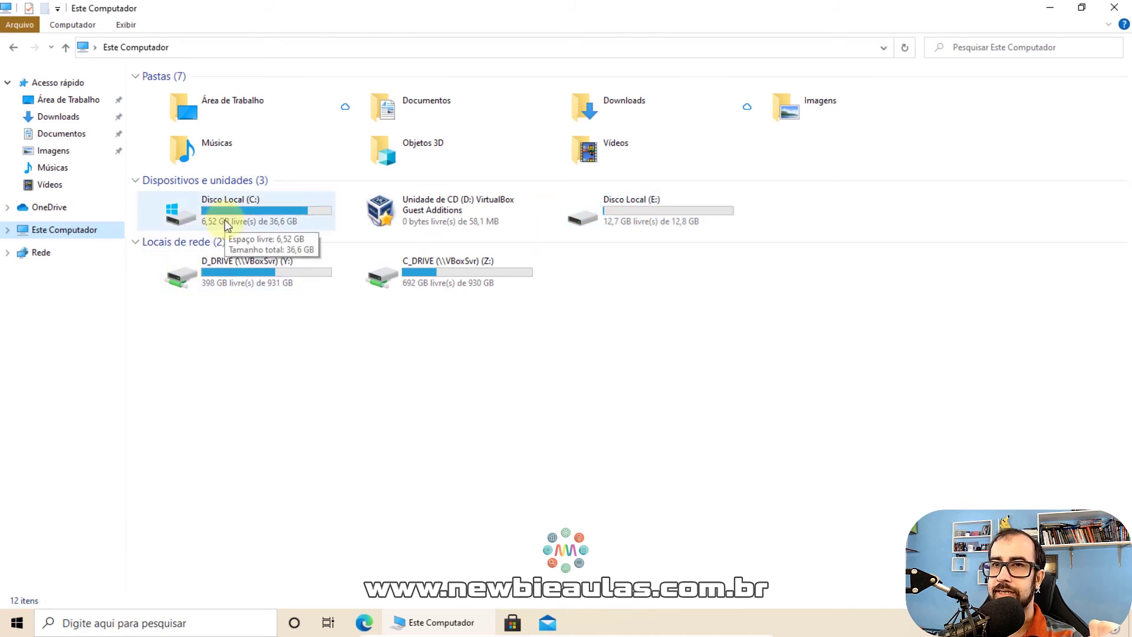
Inspect the free space and total size of the new E: drive in Este Computador.
left_click(616, 225)
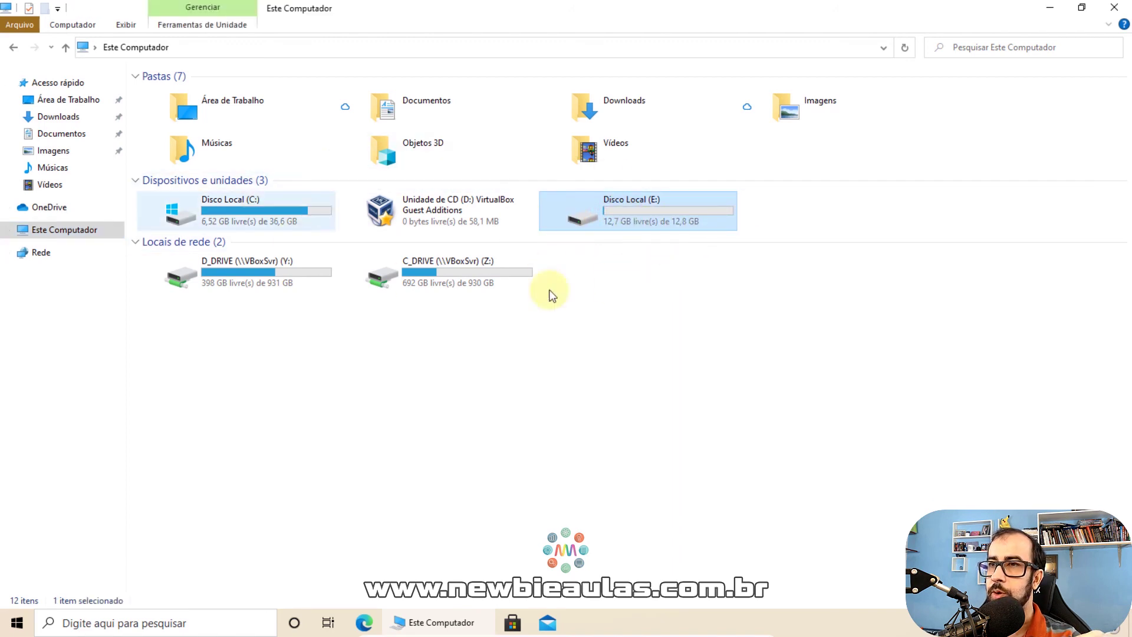
mouse_move(620, 230)
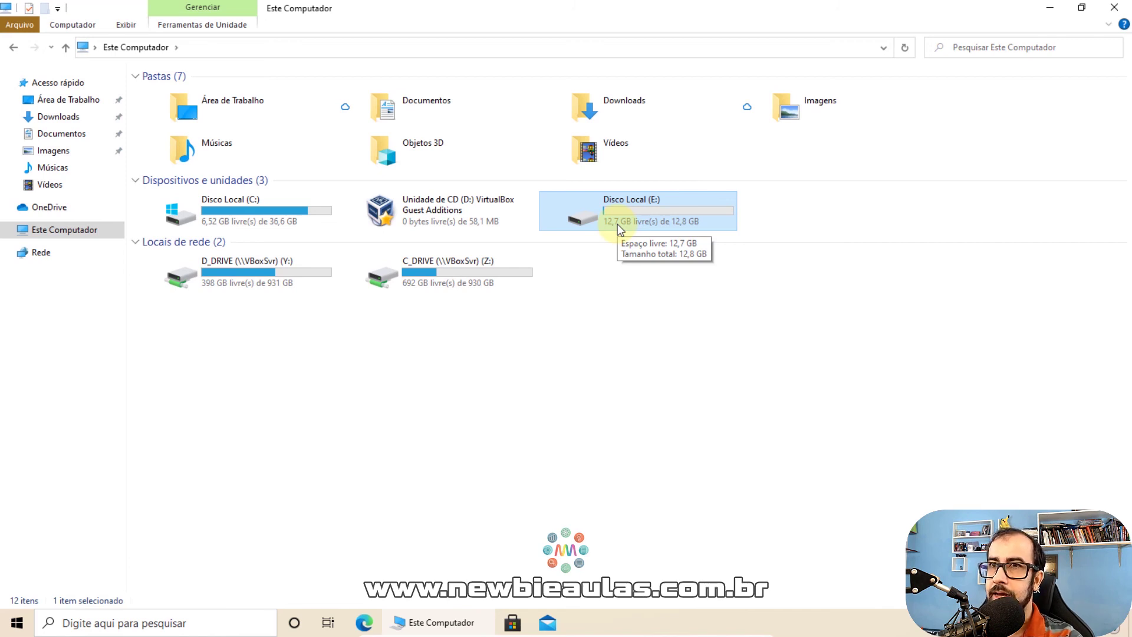
Minimize the Este Computador window and select the MiniTool Partition Wizard shortcut on the desktop.
left_click(1046, 7)
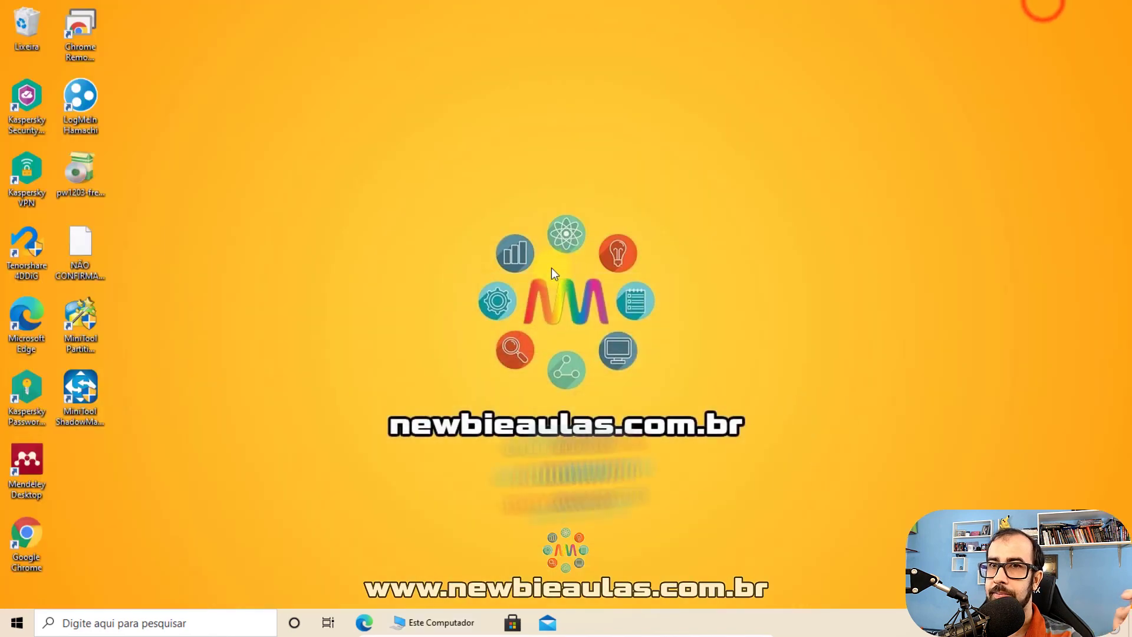
left_click(94, 338)
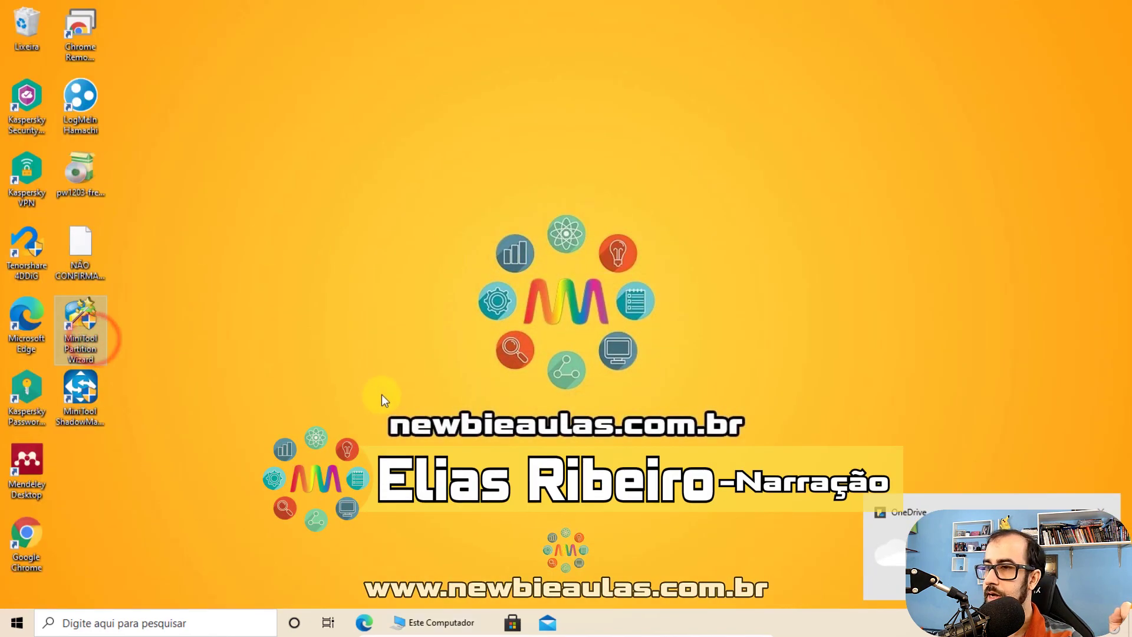